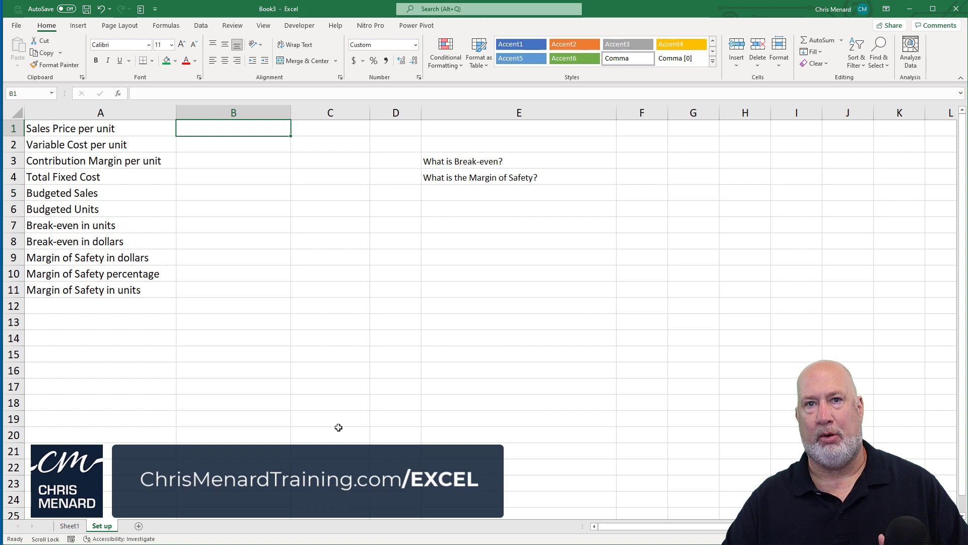
- Enter a sales price of 40 in B1 and a variable cost of 32 in B2
{"action": "type", "text": "40"}
{"action": "key", "text": "Return"}
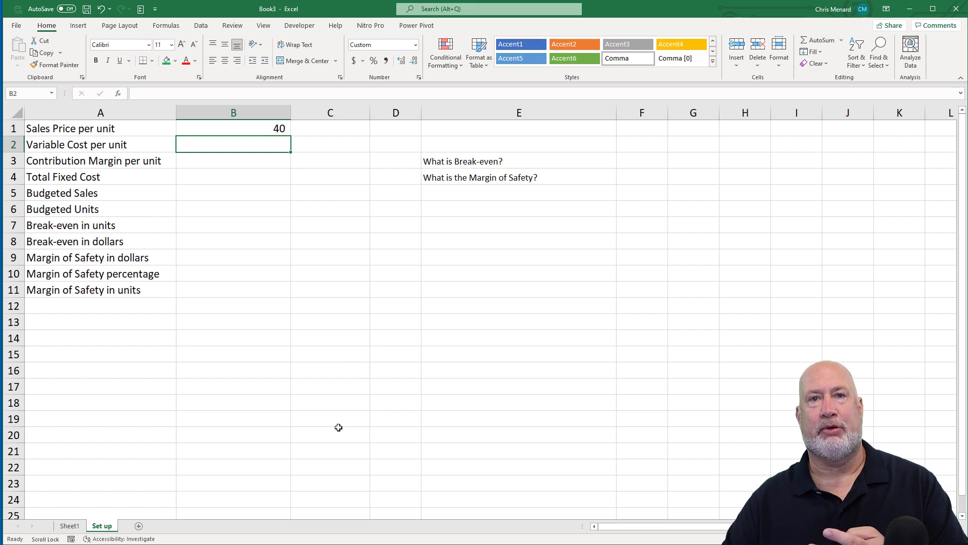
{"action": "type", "text": "32"}
{"action": "key", "text": "Return"}
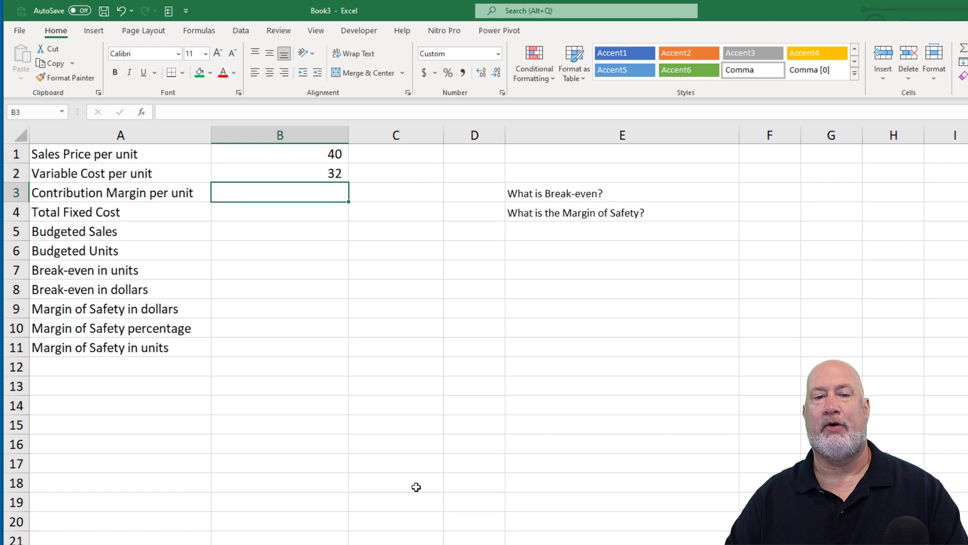
{"action": "left_click", "coordinate": [313, 175]}
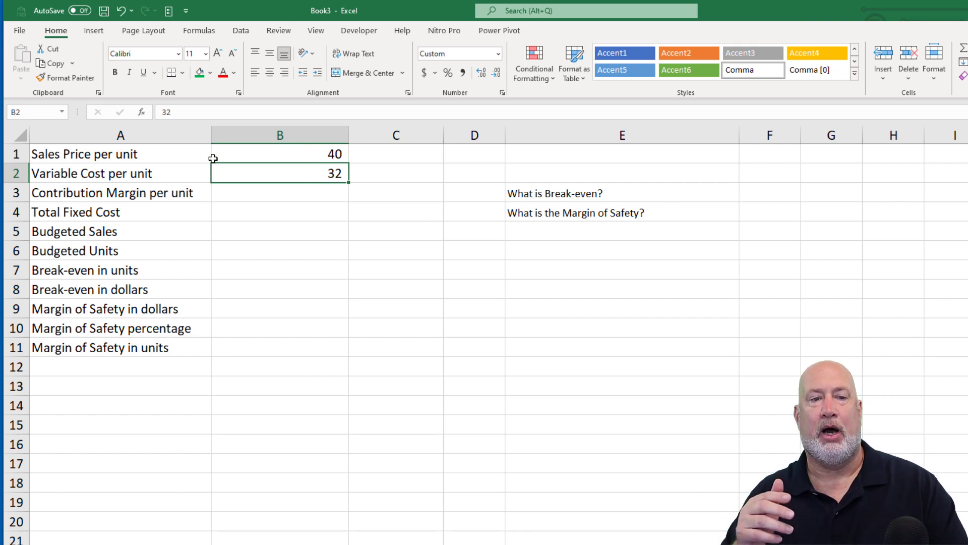
{"action": "left_click", "coordinate": [276, 197]}
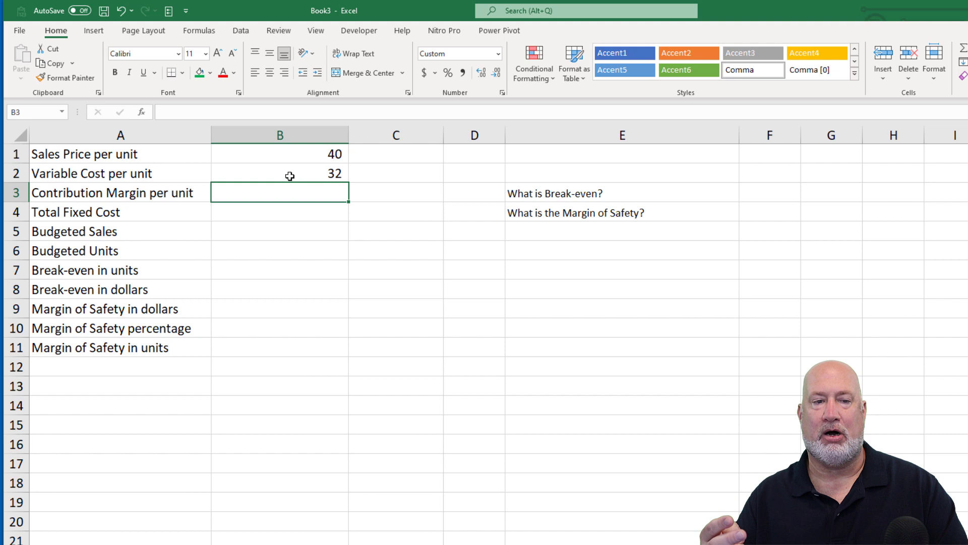
- Enter =B1-B2 in B3 for a contribution margin per unit of 8
{"action": "type", "text": "="}
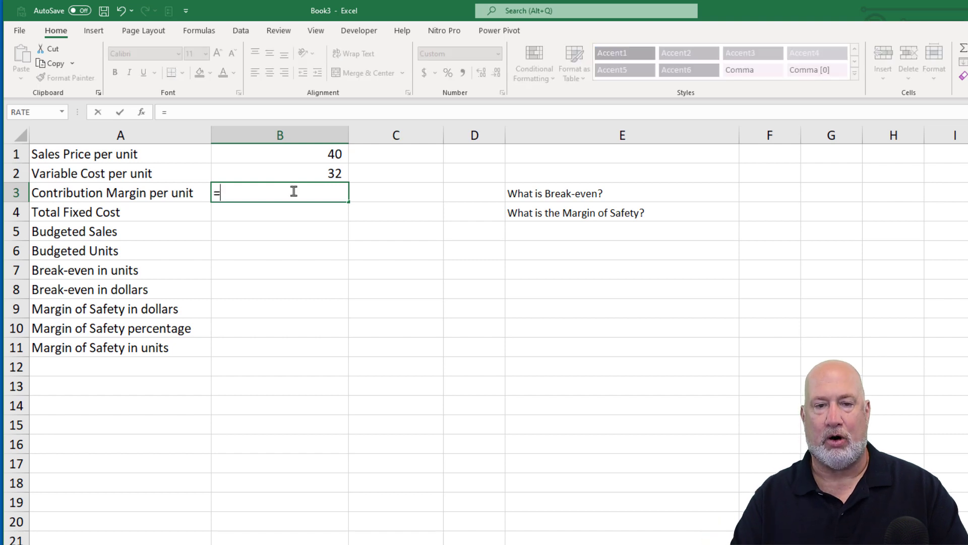
{"action": "left_click", "coordinate": [300, 154]}
{"action": "type", "text": "-"}
{"action": "left_click", "coordinate": [300, 173]}
{"action": "key", "text": "Return"}
{"action": "left_click", "coordinate": [310, 194]}
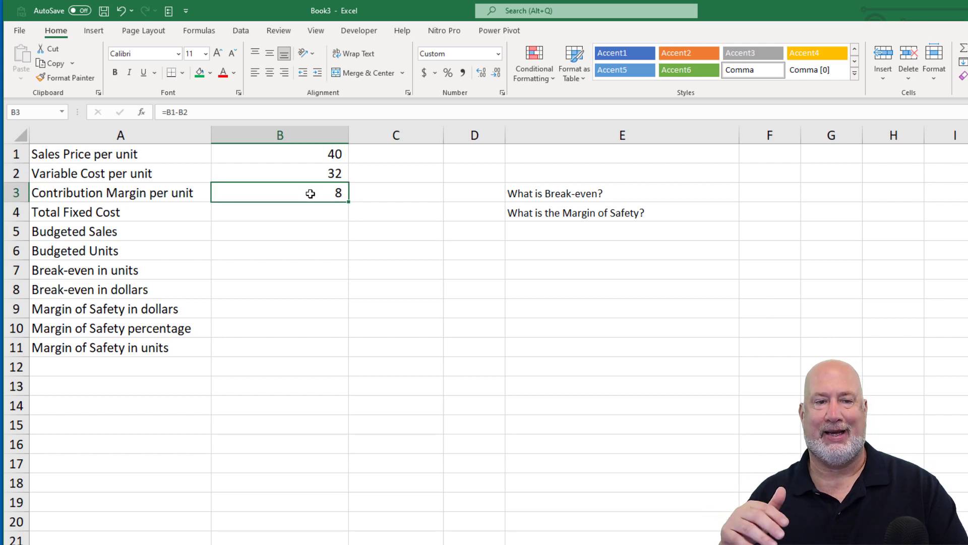
{"action": "left_click", "coordinate": [316, 209]}
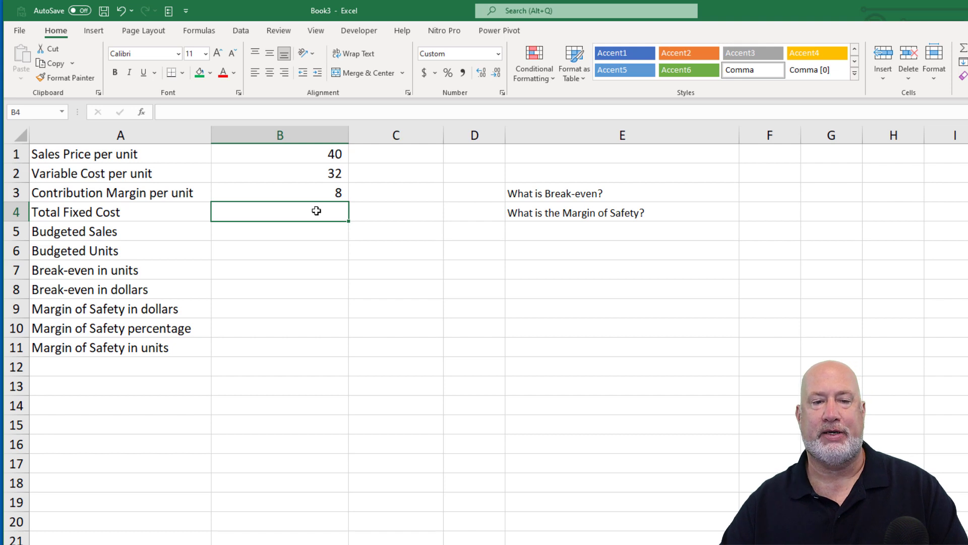
- Enter total fixed cost 7000 in B4 and budgeted units 1000 in B6
{"action": "type", "text": "7000"}
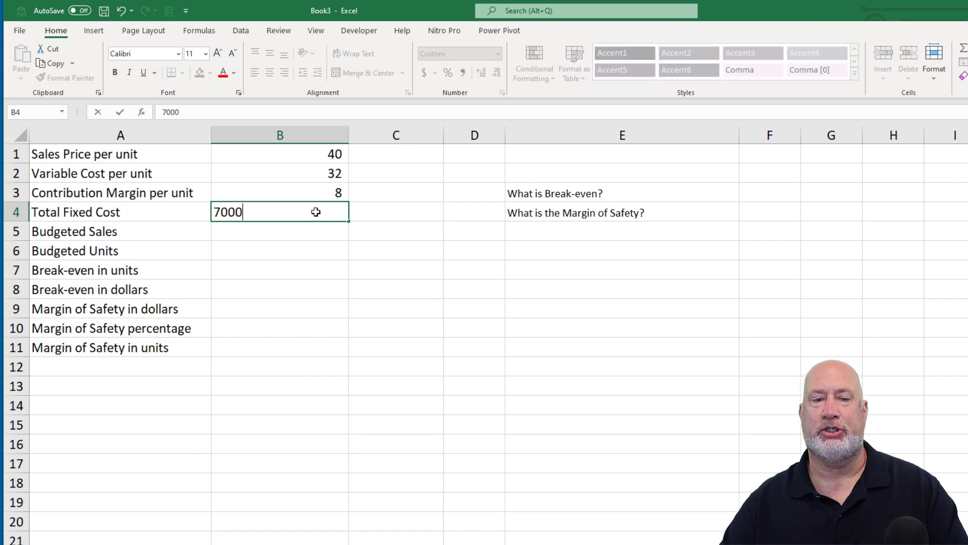
{"action": "key", "text": "Return"}
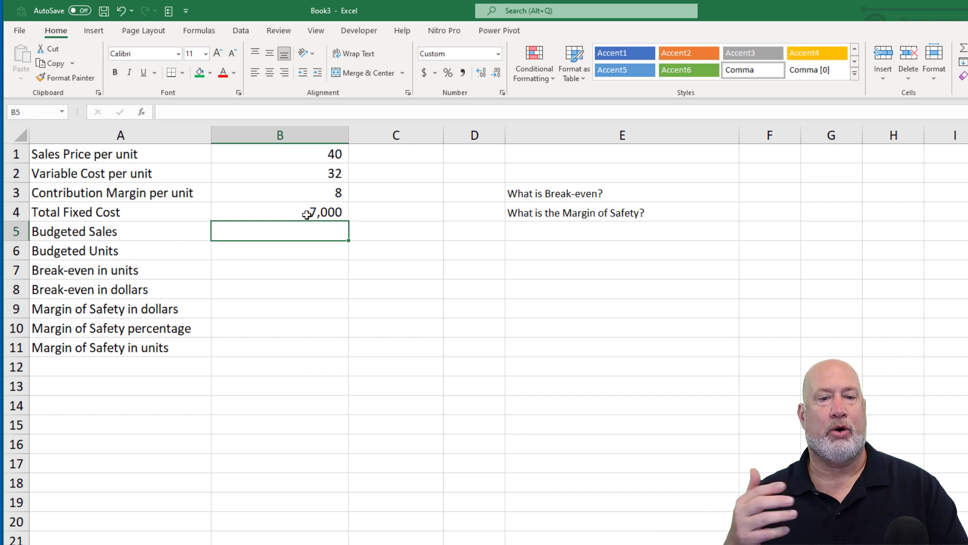
{"action": "left_click", "coordinate": [296, 211]}
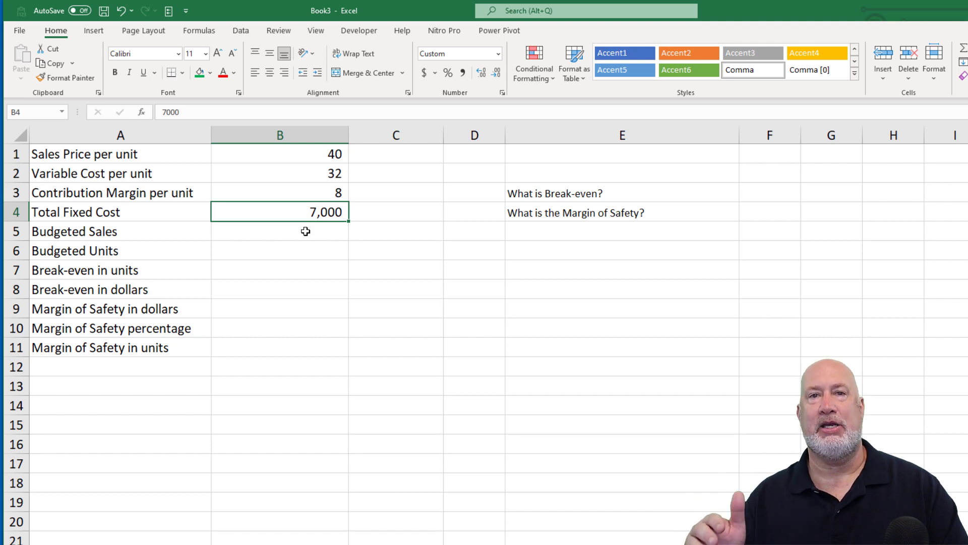
{"action": "left_click", "coordinate": [305, 231]}
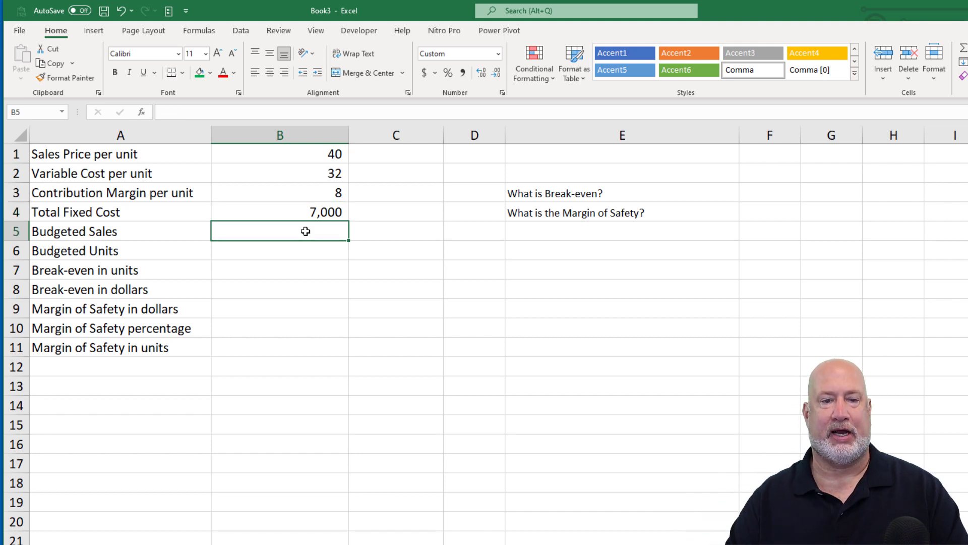
{"action": "type", "text": "="}
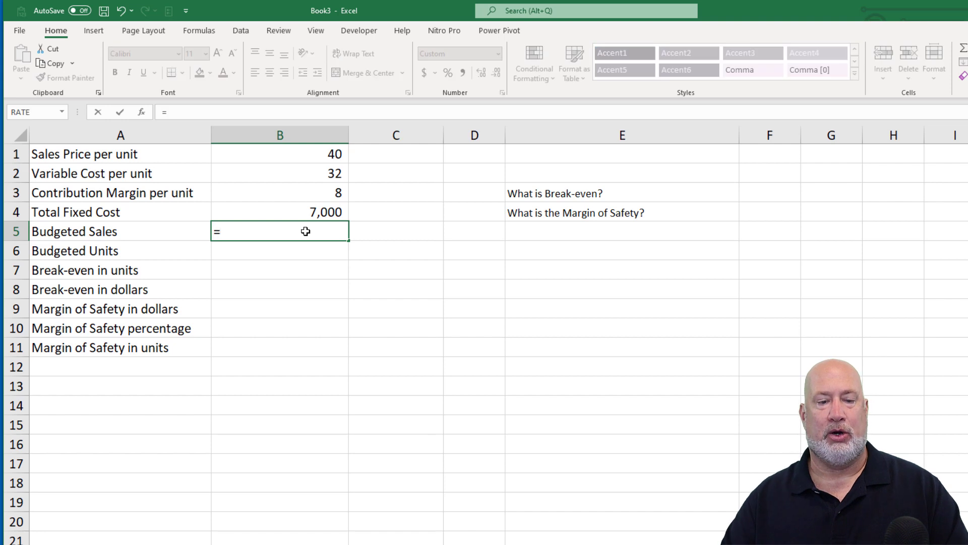
{"action": "key", "text": "Escape"}
{"action": "left_click", "coordinate": [305, 252]}
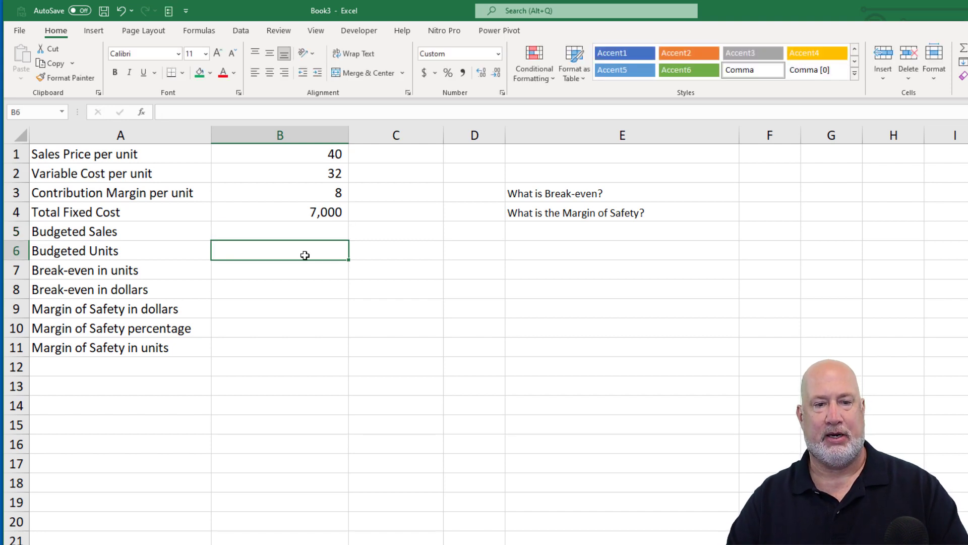
{"action": "type", "text": "1000"}
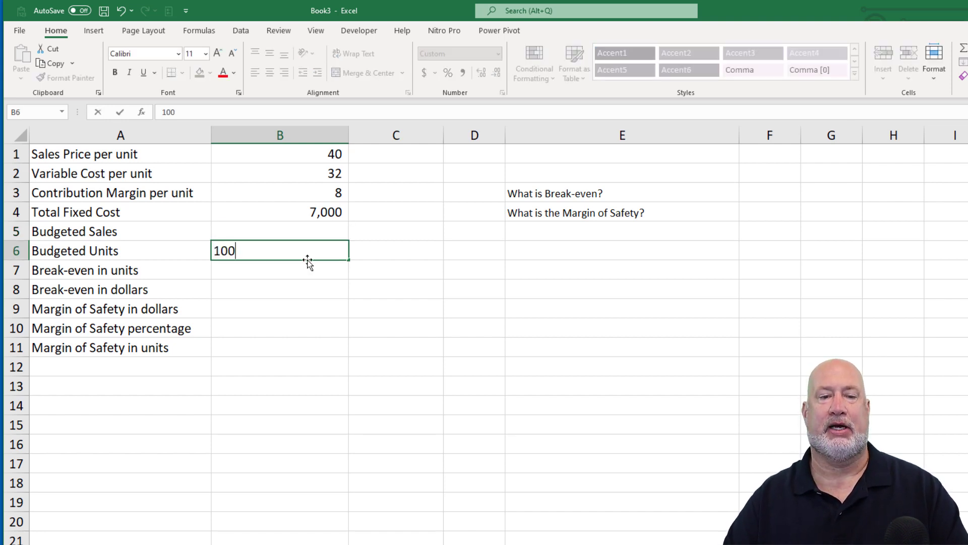
{"action": "key", "text": "Return"}
{"action": "left_click", "coordinate": [307, 252]}
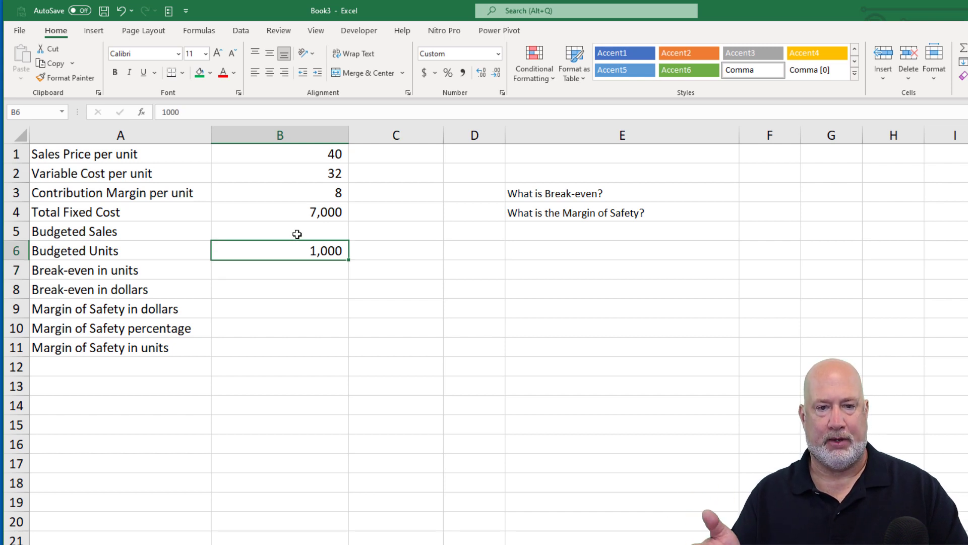
- Enter =B1*B6 in B5 for budgeted sales of 40,000
{"action": "left_click", "coordinate": [297, 233]}
{"action": "type", "text": "="}
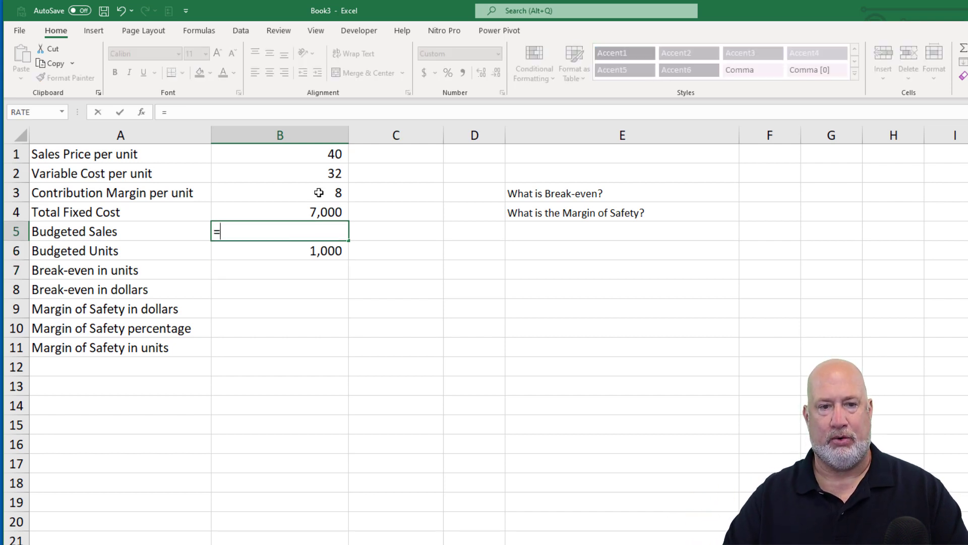
{"action": "left_click", "coordinate": [323, 155]}
{"action": "type", "text": "*"}
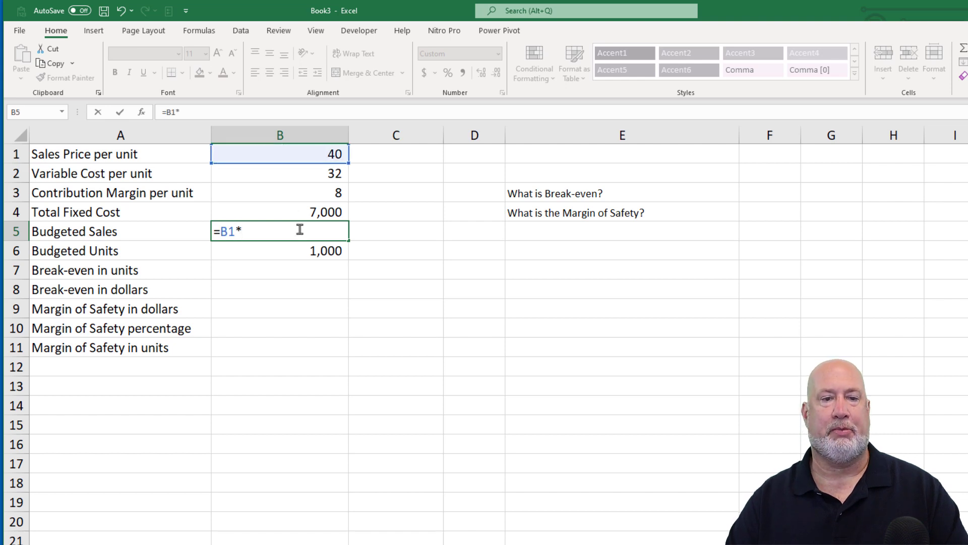
{"action": "left_click", "coordinate": [300, 254]}
{"action": "key", "text": "Return"}
{"action": "left_click", "coordinate": [305, 228]}
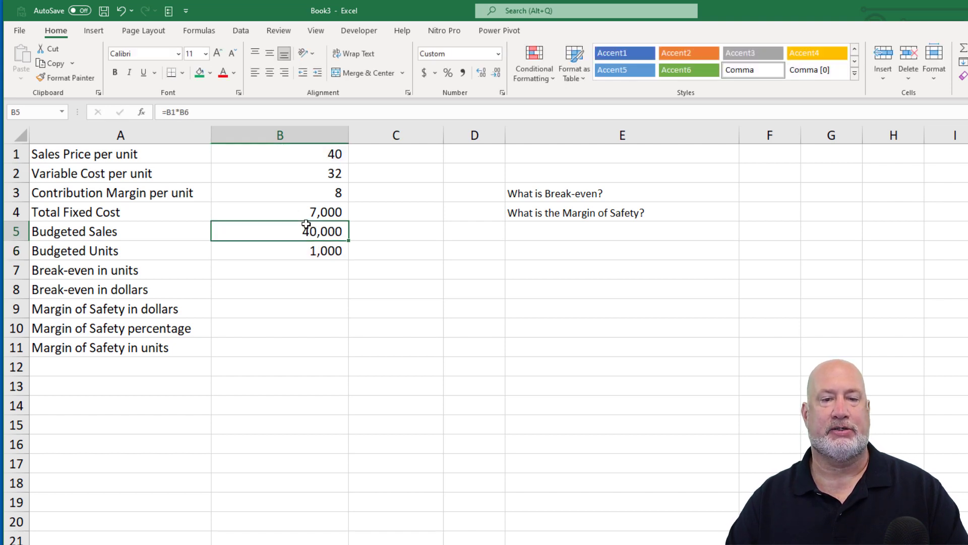
{"action": "left_click", "coordinate": [377, 157]}
{"action": "left_click", "coordinate": [391, 190]}
- Enter =FORMULATEXT(B3) in C3 and fill it down through C6
{"action": "type", "text": "=form"}
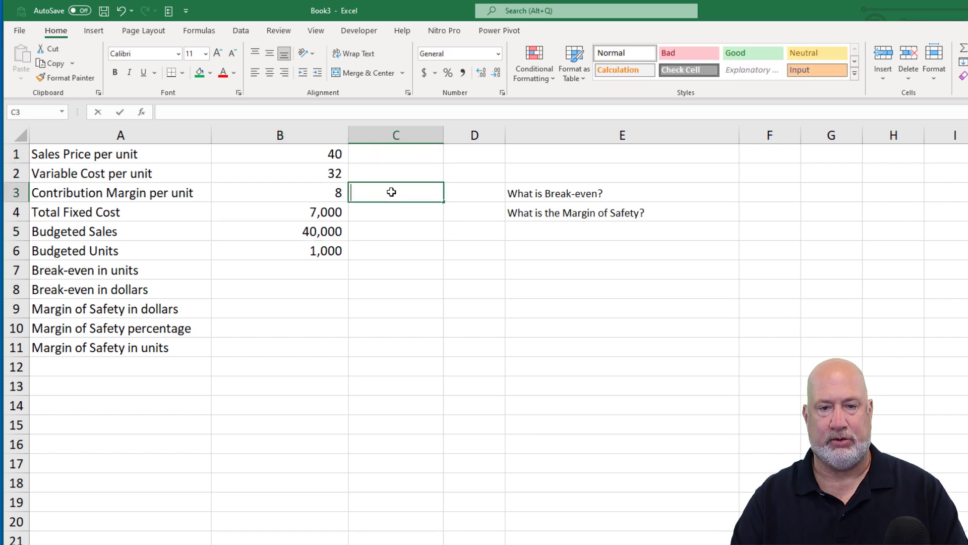
{"action": "key", "text": "Tab"}
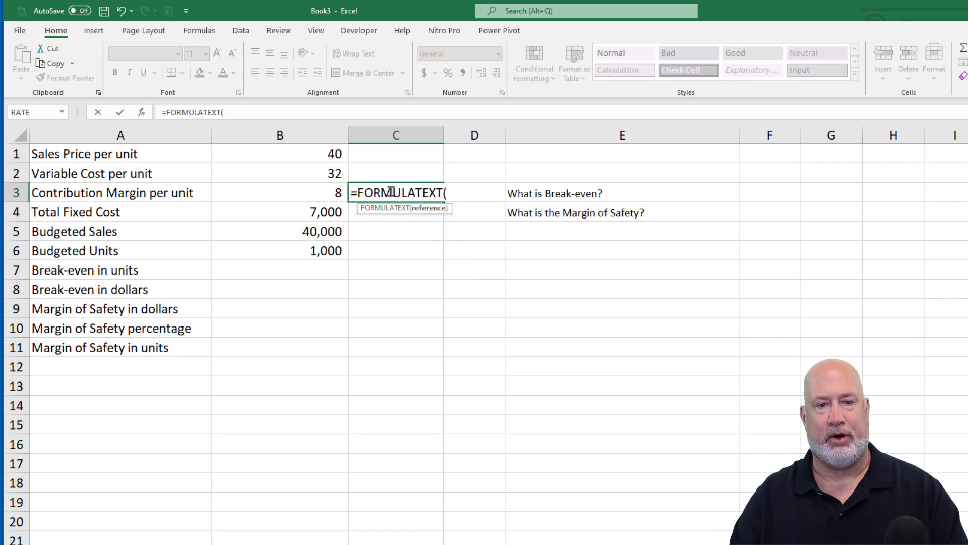
{"action": "left_click", "coordinate": [328, 194]}
{"action": "key", "text": "Return"}
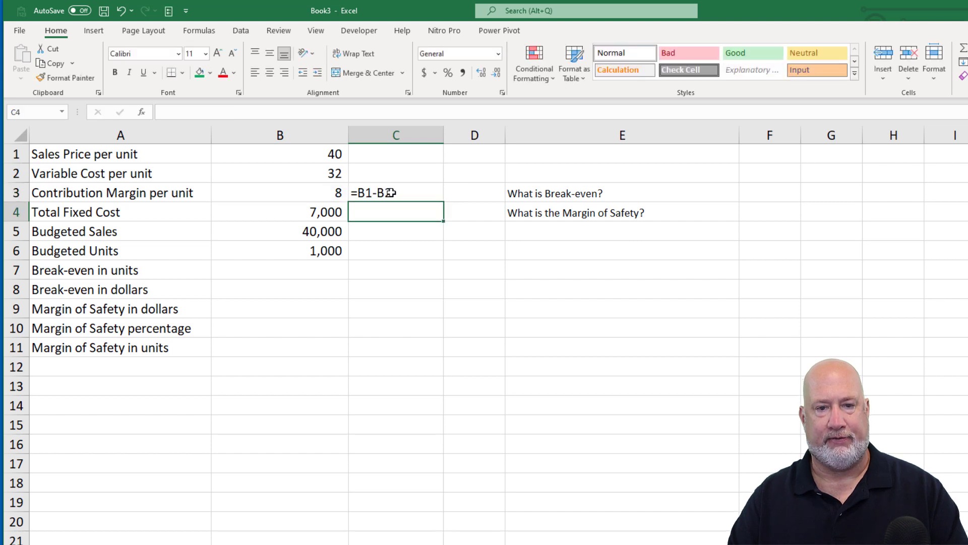
{"action": "left_click", "coordinate": [390, 194]}
{"action": "left_click_drag", "start_coordinate": [444, 204], "coordinate": [446, 260]}
- Clear the #N/A errors from C4 and C6
{"action": "left_click", "coordinate": [393, 213]}
{"action": "key", "text": "Delete"}
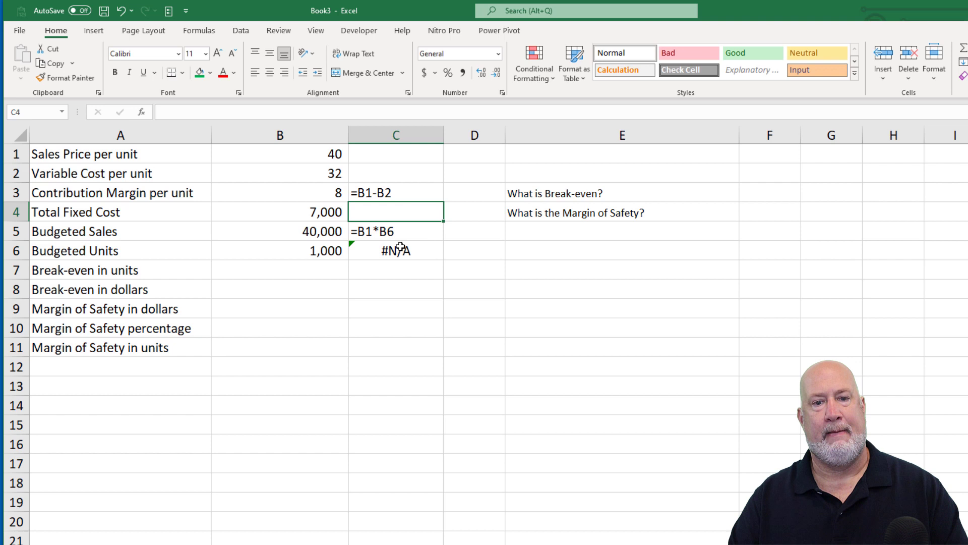
{"action": "left_click", "coordinate": [396, 251]}
{"action": "key", "text": "Delete"}
{"action": "left_click", "coordinate": [330, 269]}
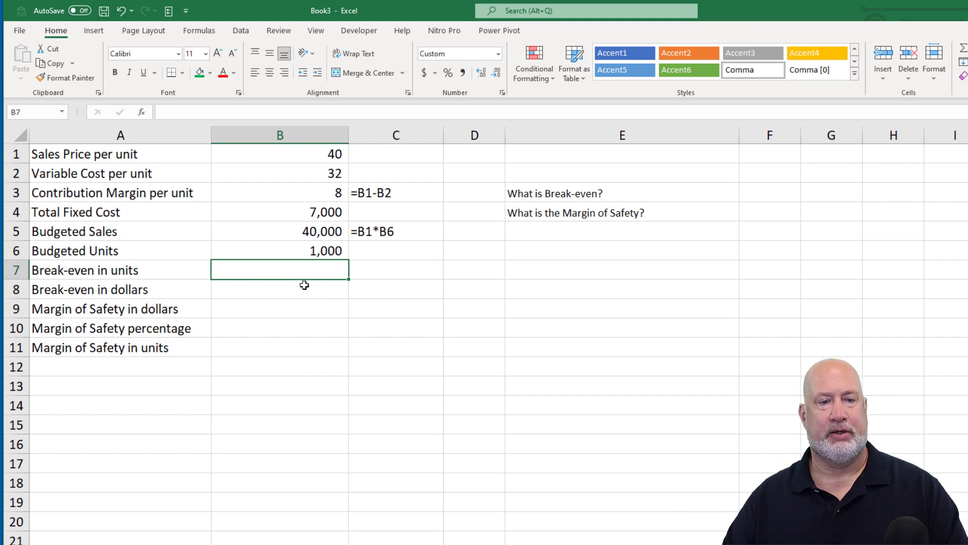
- Enter =B4/B3 in B7 for a break-even of 875 units
{"action": "type", "text": "="}
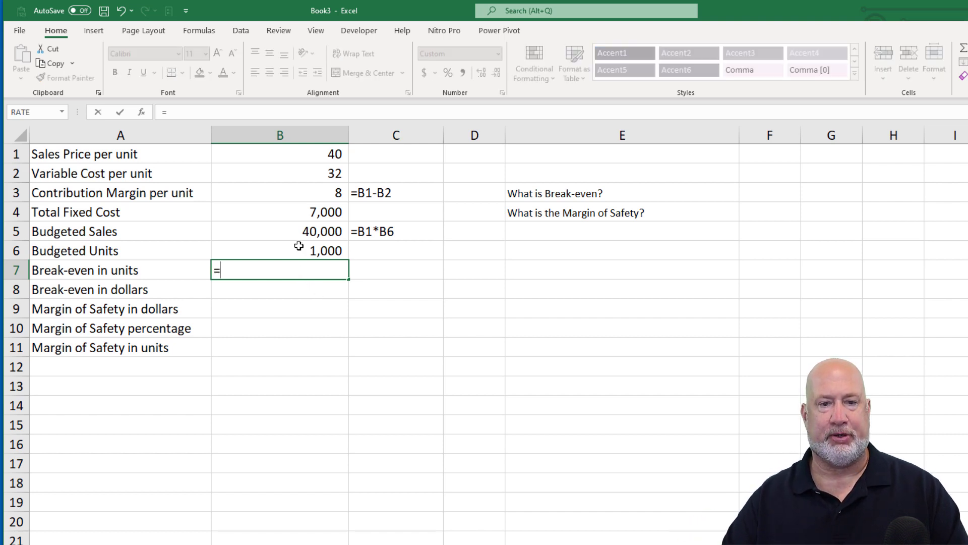
{"action": "left_click", "coordinate": [287, 214]}
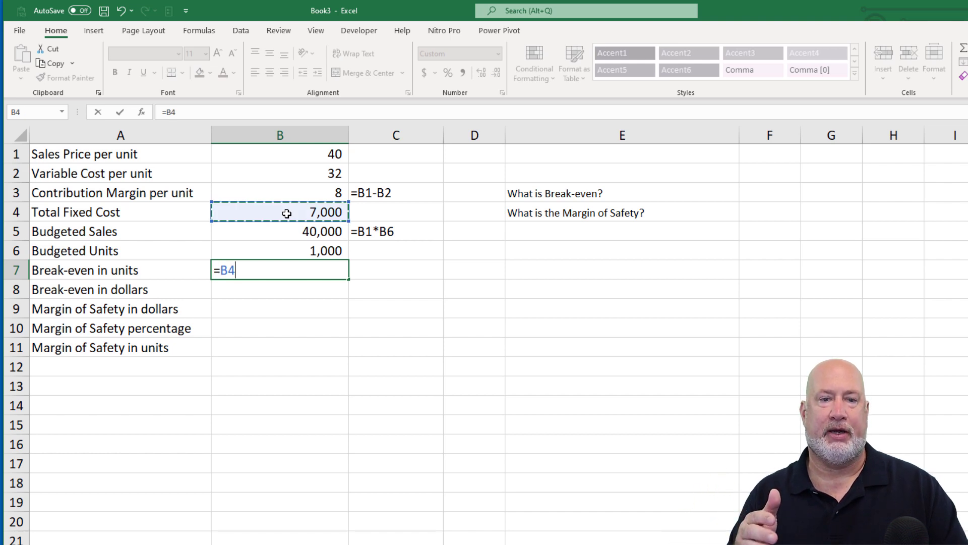
{"action": "type", "text": "/"}
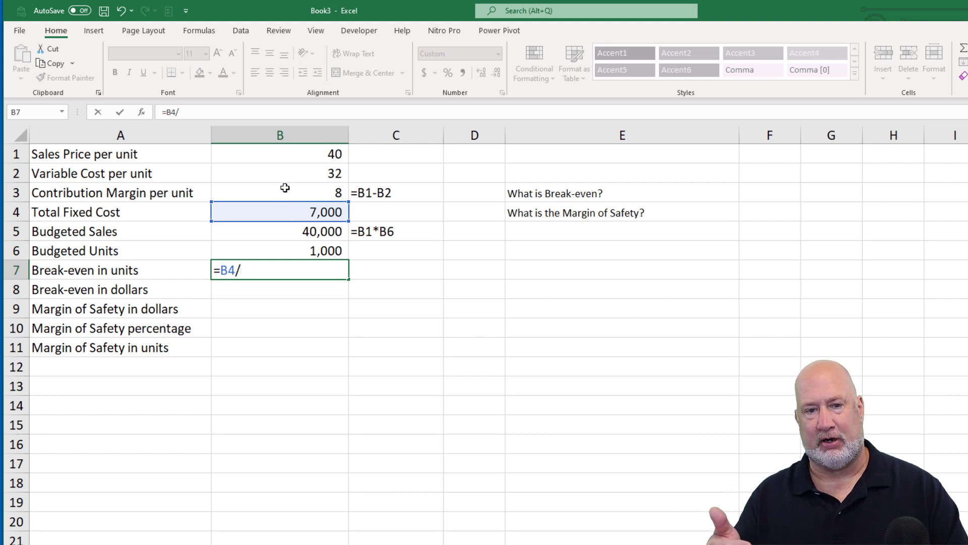
{"action": "left_click", "coordinate": [285, 189]}
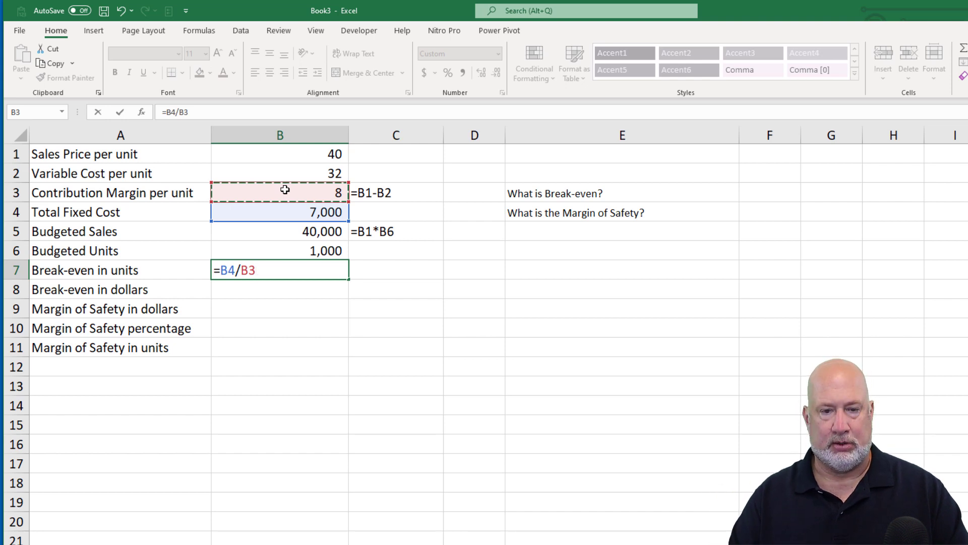
{"action": "key", "text": "Return"}
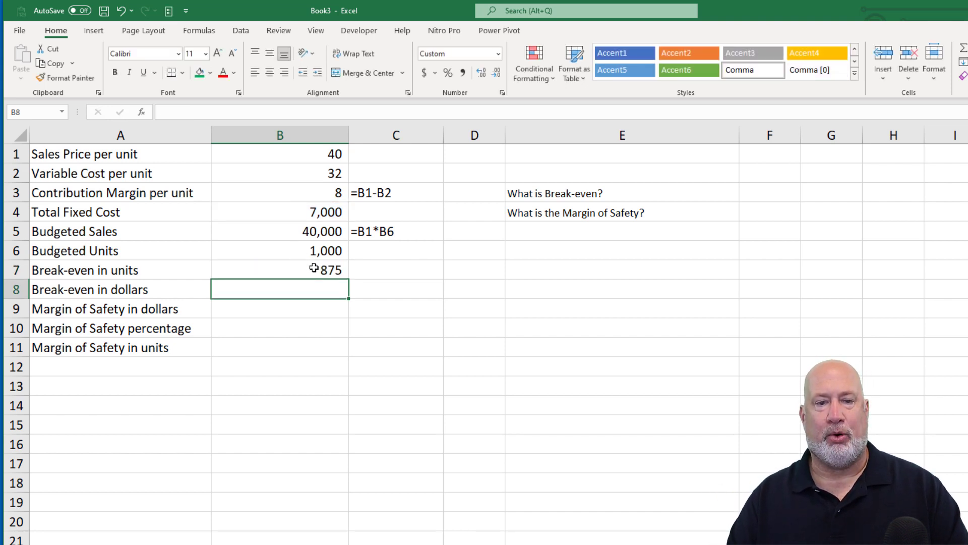
{"action": "left_click", "coordinate": [313, 267]}
- Check the result with a scratch formula =875*40 in E7
{"action": "left_click", "coordinate": [524, 273]}
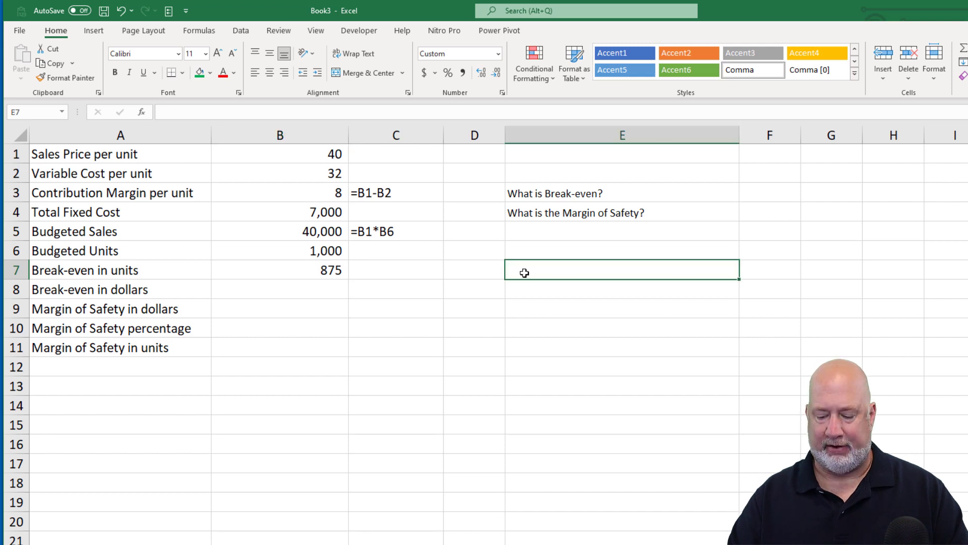
{"action": "type", "text": "=875"}
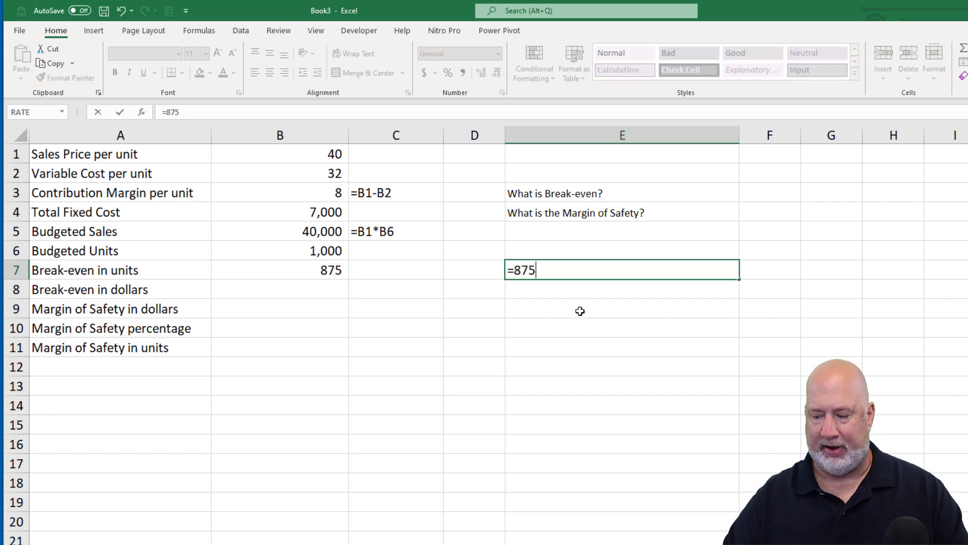
{"action": "type", "text": "*40"}
{"action": "key", "text": "Return"}
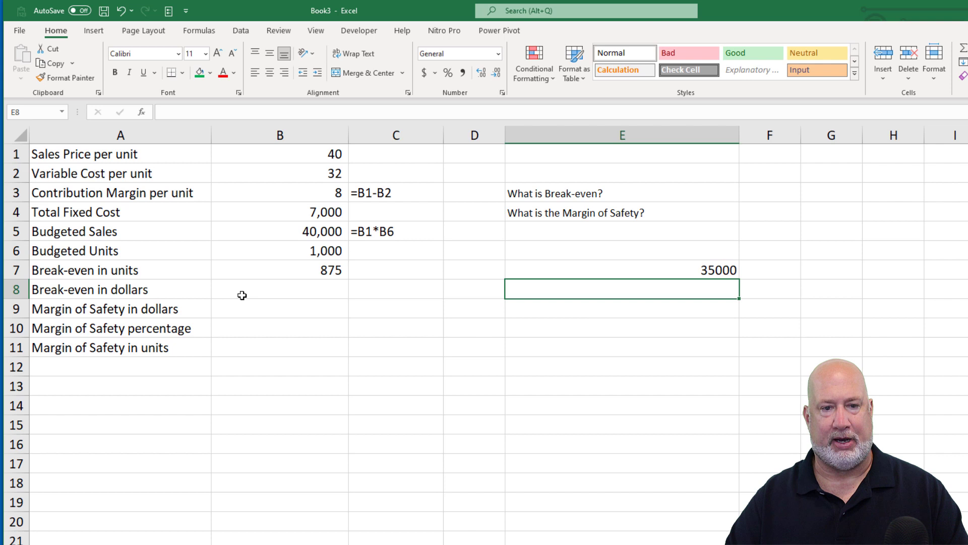
- Enter =B7*B1 in B8 for break-even dollars of 35,000
{"action": "left_click", "coordinate": [261, 287]}
{"action": "type", "text": "="}
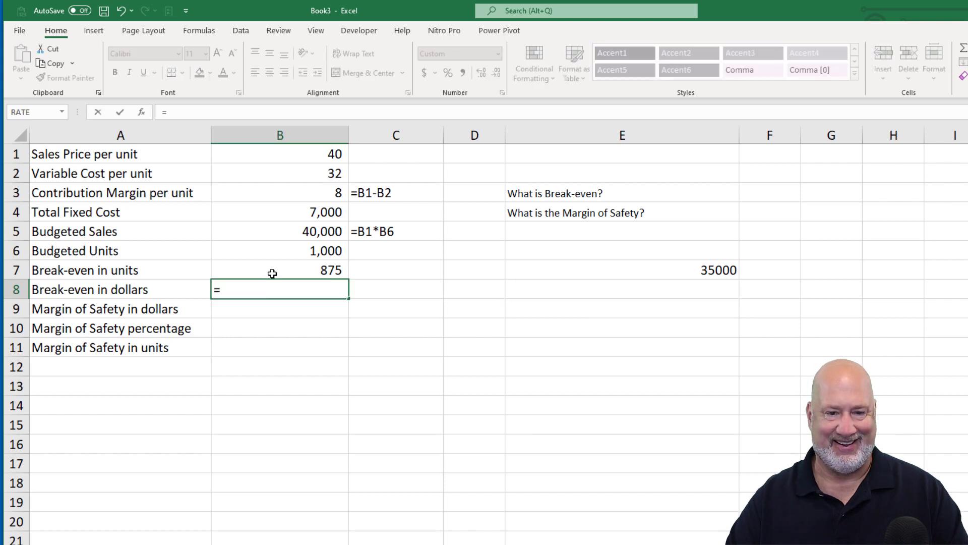
{"action": "left_click", "coordinate": [272, 271]}
{"action": "type", "text": "*"}
{"action": "left_click", "coordinate": [285, 156]}
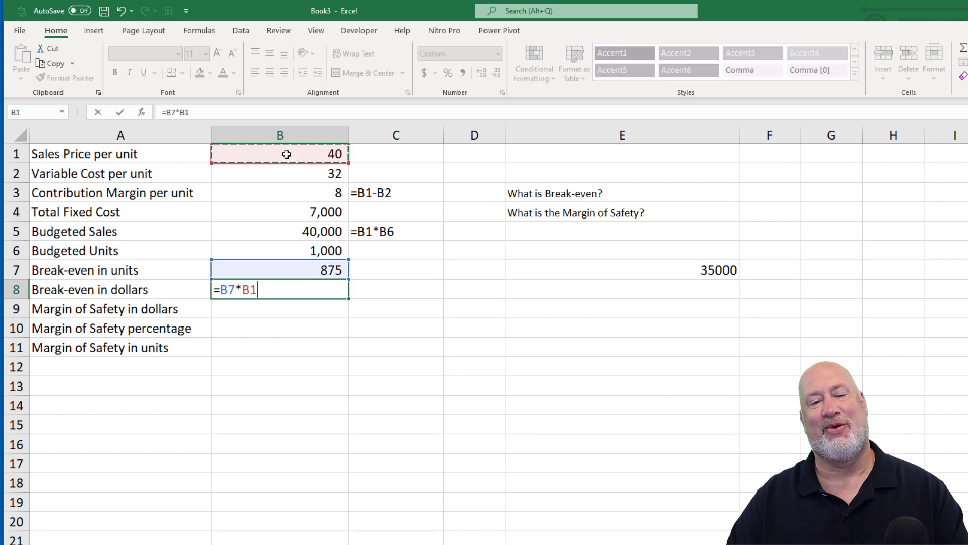
{"action": "key", "text": "Return"}
- Clear the scratch check in E7 and review the break-even results in B7:B8
{"action": "left_click", "coordinate": [655, 274]}
{"action": "key", "text": "Delete"}
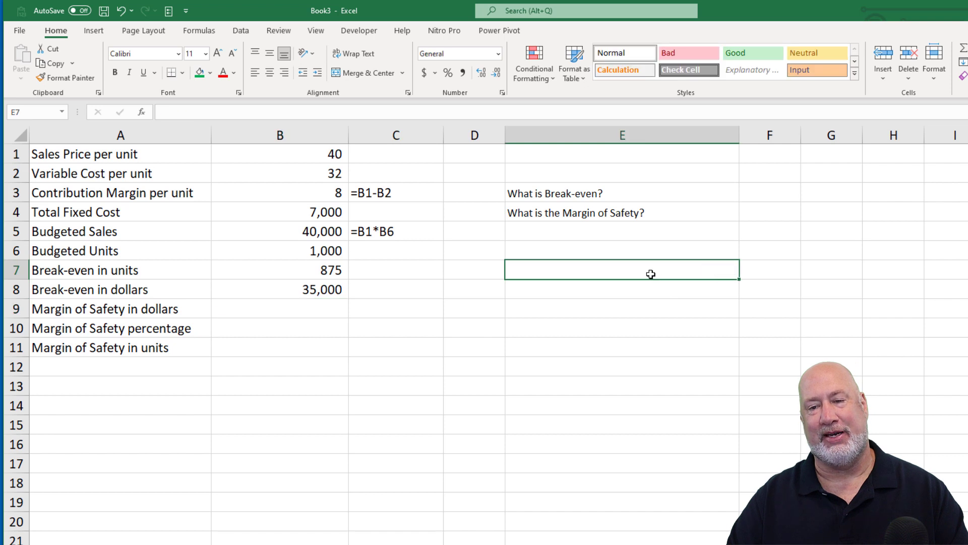
{"action": "left_click", "coordinate": [290, 314]}
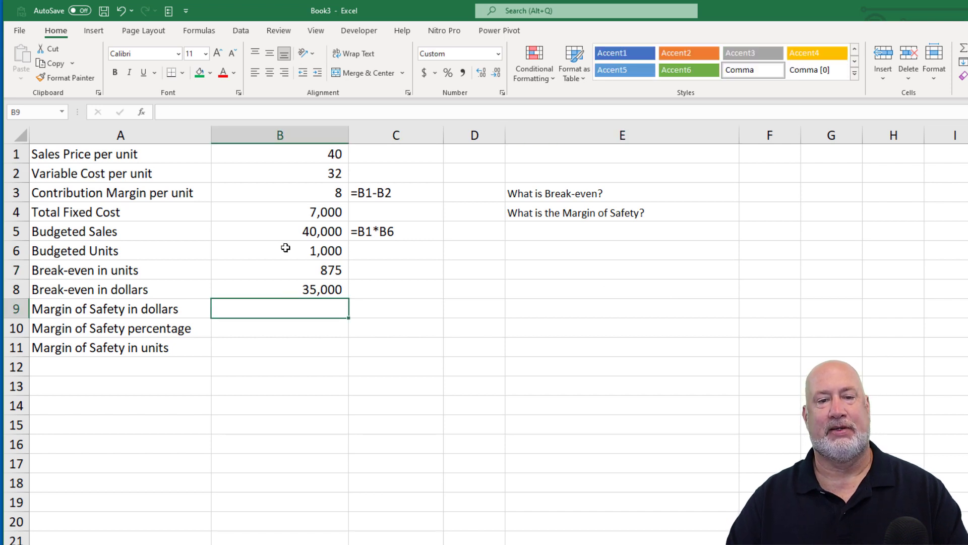
{"action": "left_click", "coordinate": [278, 293]}
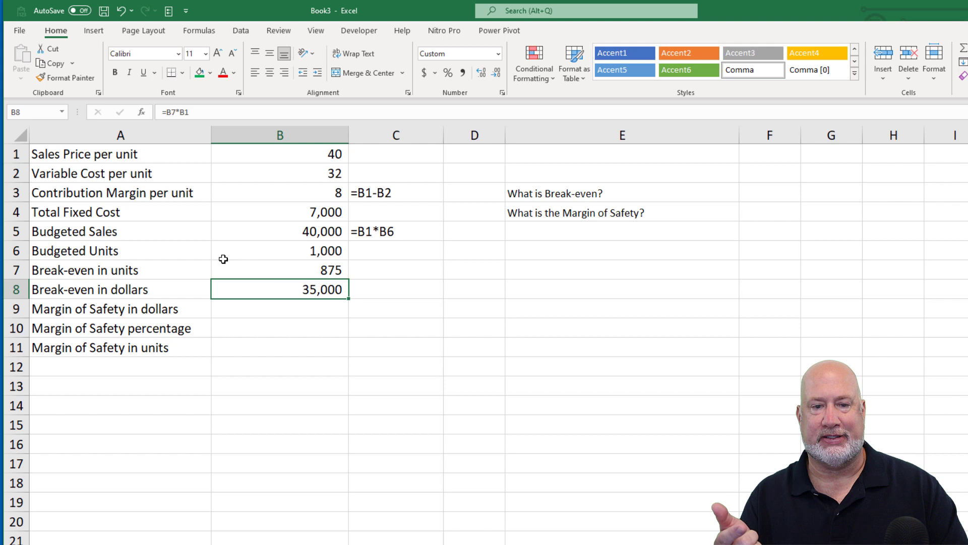
{"action": "left_click_drag", "start_coordinate": [273, 271], "coordinate": [277, 287]}
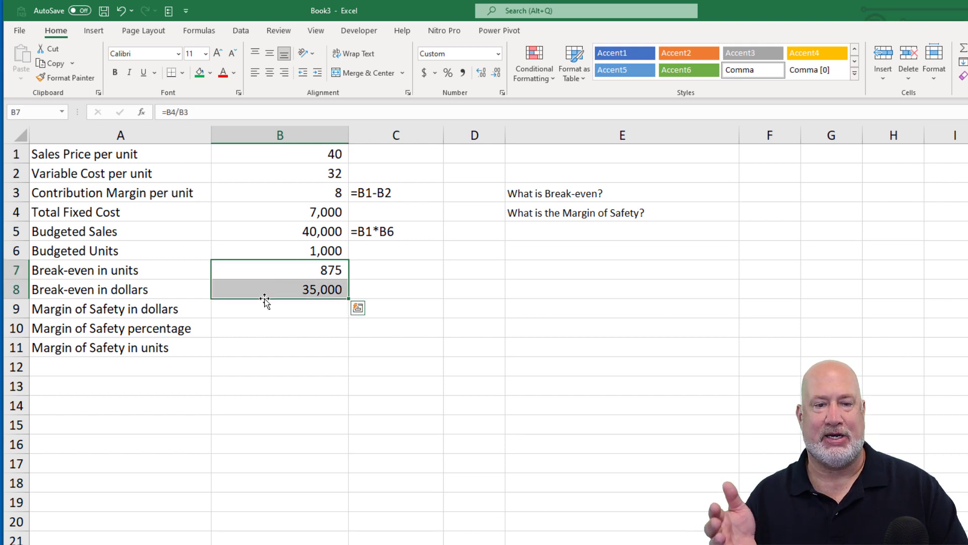
{"action": "left_click", "coordinate": [265, 315]}
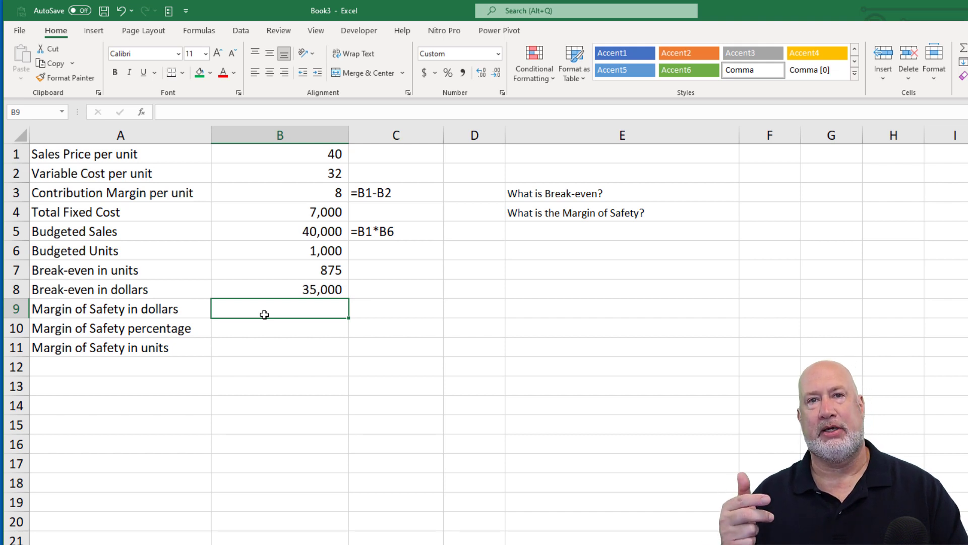
- Enter =B5-B8 in B9 for a 5,000 margin of safety, then review B5, B8 and B9
{"action": "type", "text": "="}
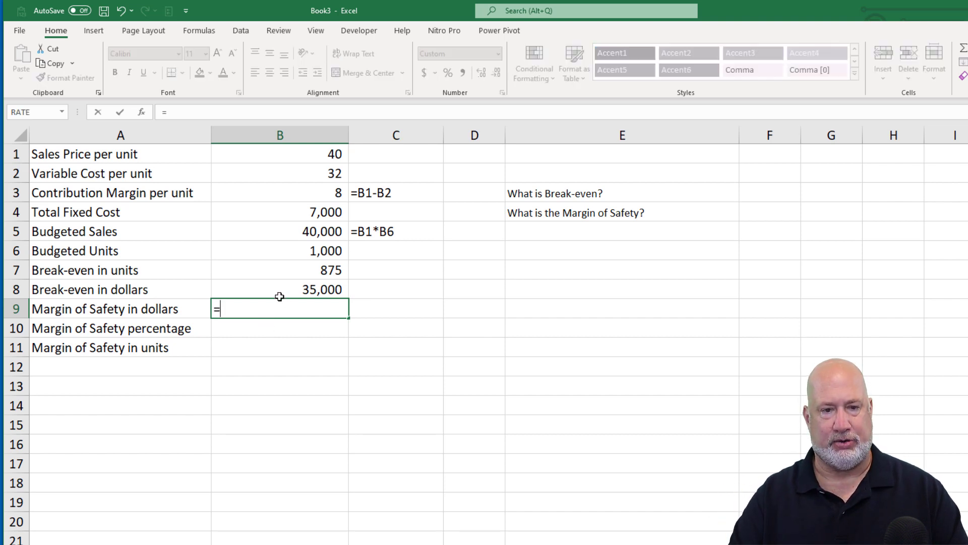
{"action": "left_click", "coordinate": [285, 232]}
{"action": "type", "text": "-"}
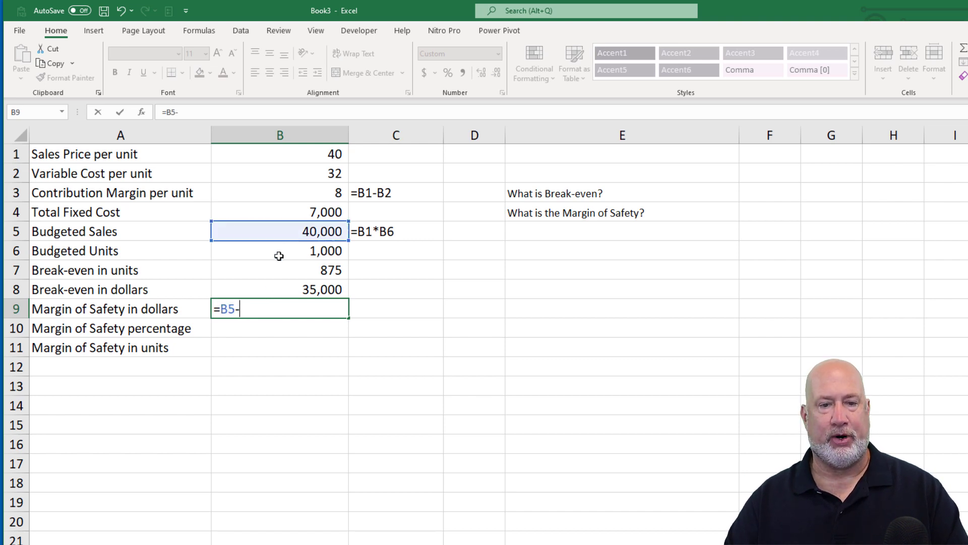
{"action": "left_click", "coordinate": [285, 286]}
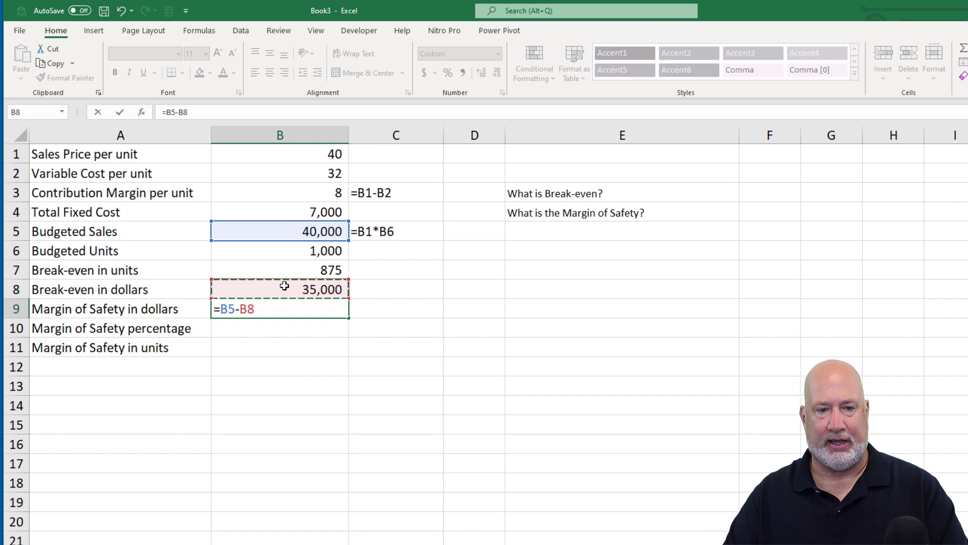
{"action": "key", "text": "Return"}
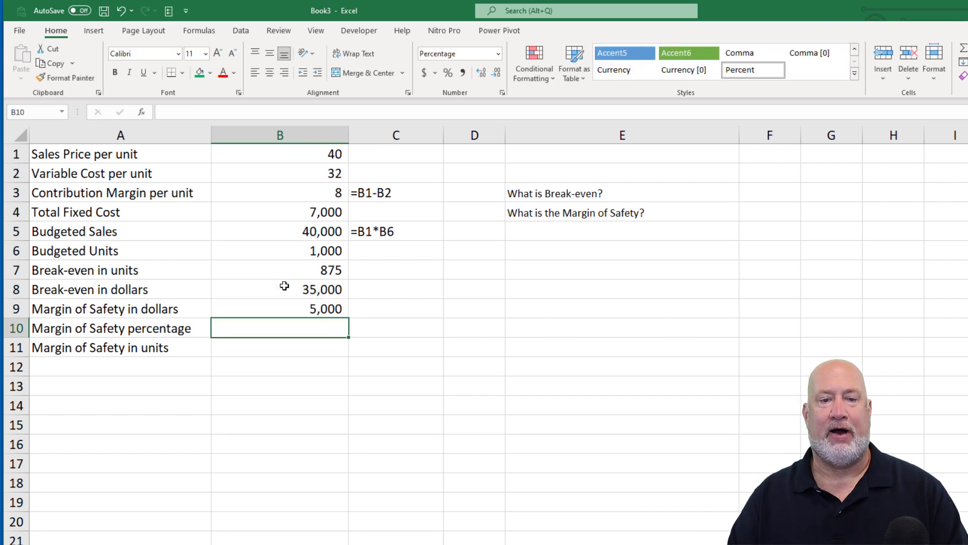
{"action": "left_click", "coordinate": [278, 236]}
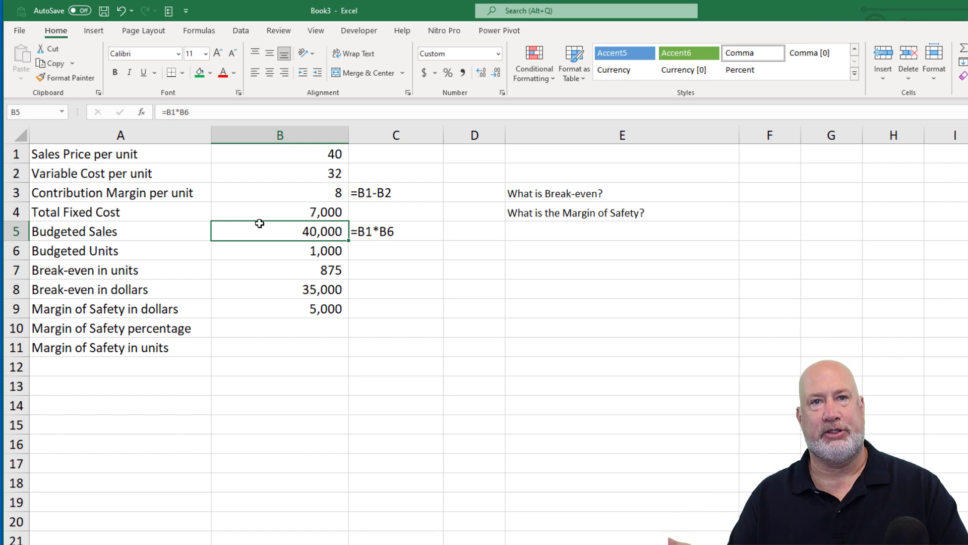
{"action": "left_click", "coordinate": [285, 289]}
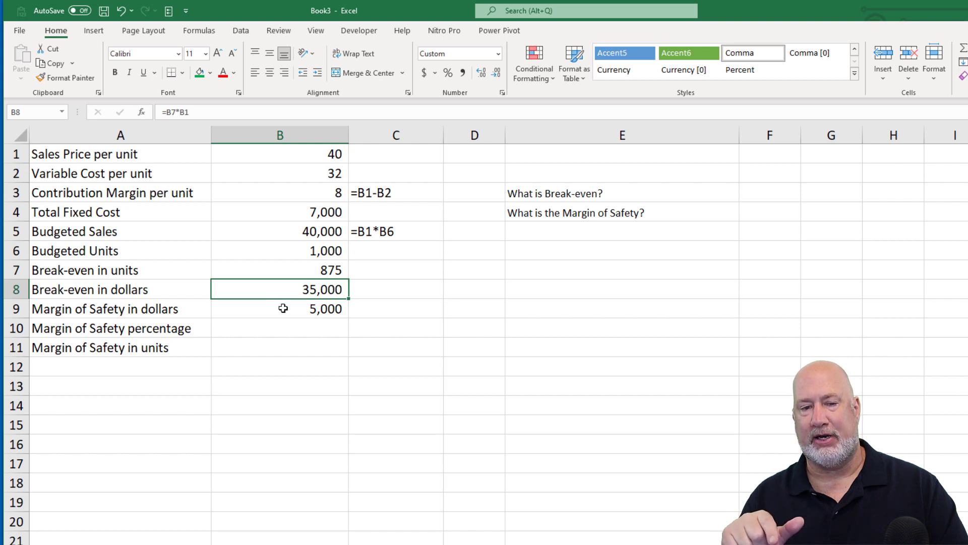
{"action": "left_click", "coordinate": [290, 309]}
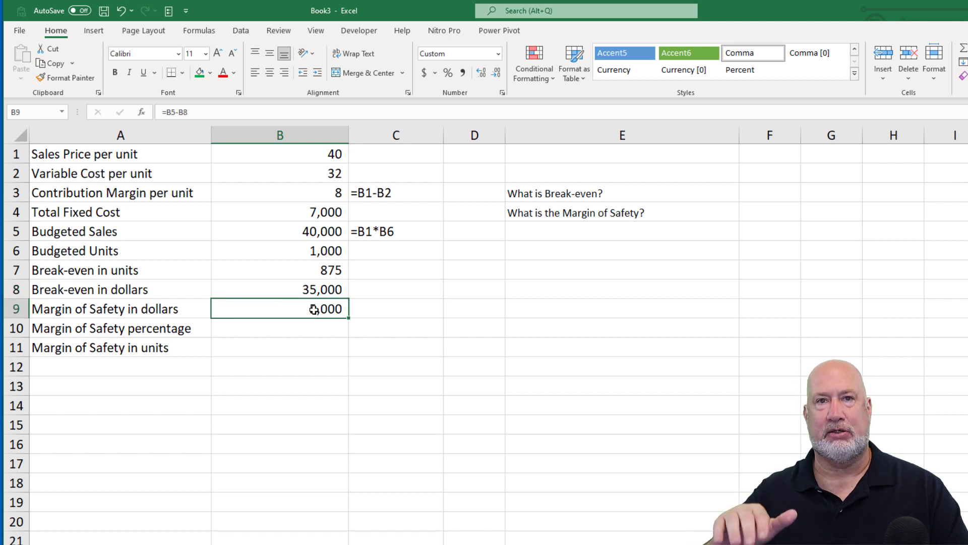
- Format B10 as a percentage and enter =B9/B5, giving 12.50%
{"action": "left_click", "coordinate": [312, 330]}
{"action": "key", "text": "ctrl+shift+5"}
{"action": "type", "text": "="}
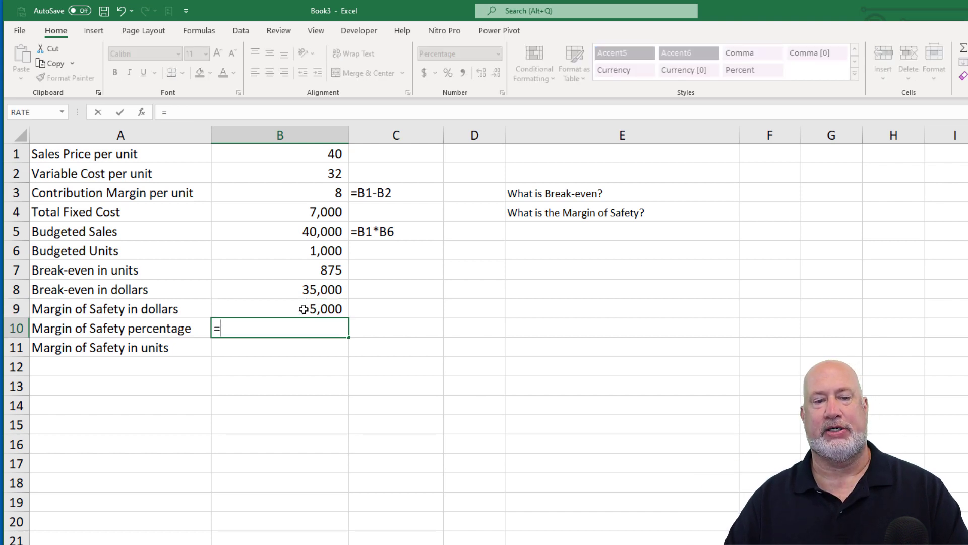
{"action": "left_click", "coordinate": [303, 309]}
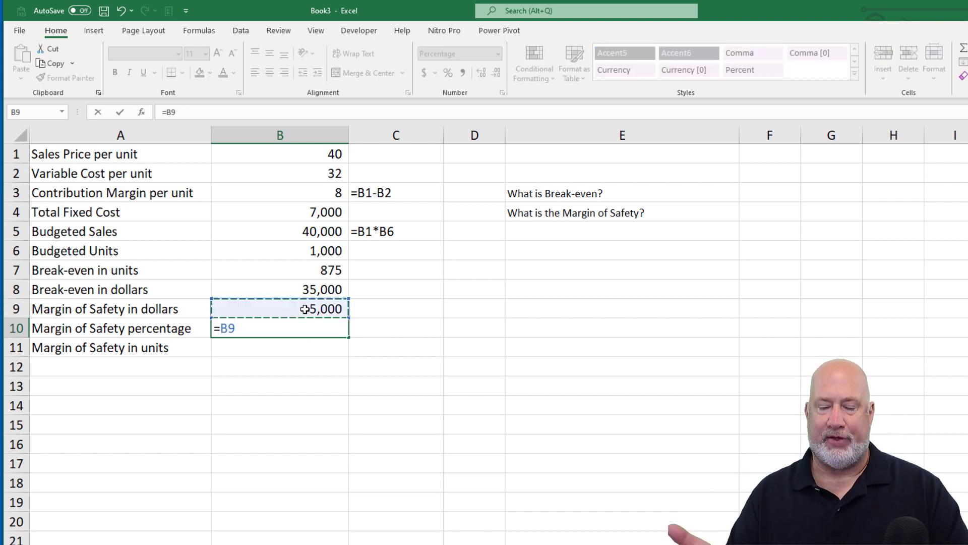
{"action": "type", "text": "/"}
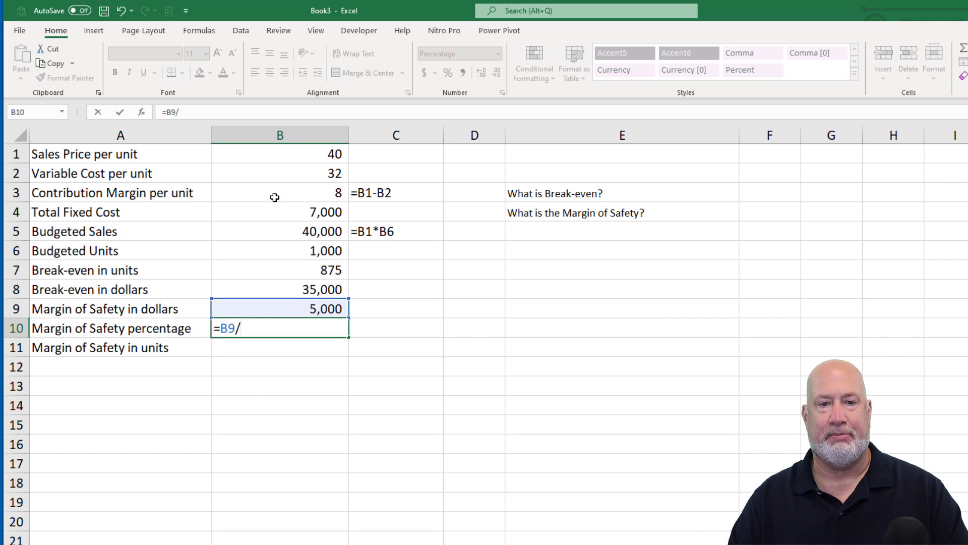
{"action": "left_click", "coordinate": [288, 235]}
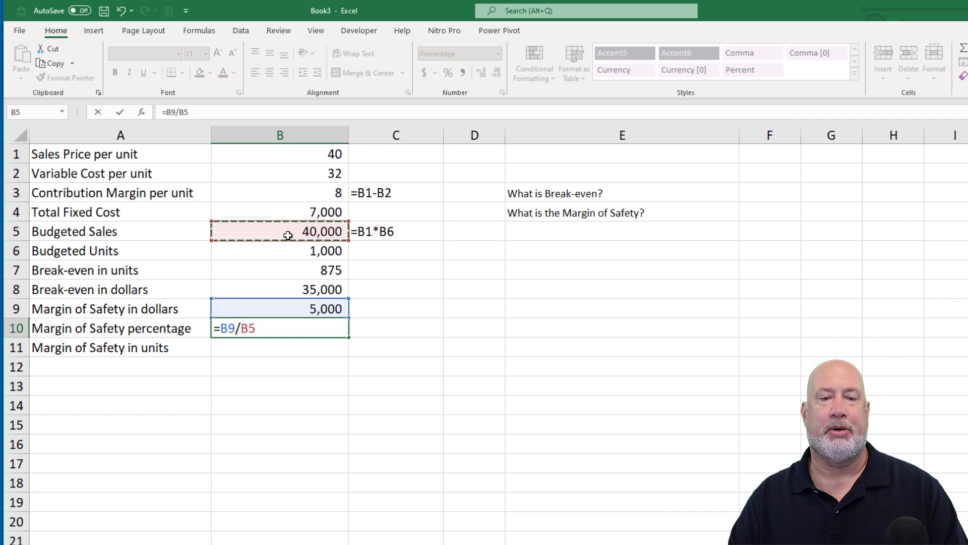
{"action": "key", "text": "Return"}
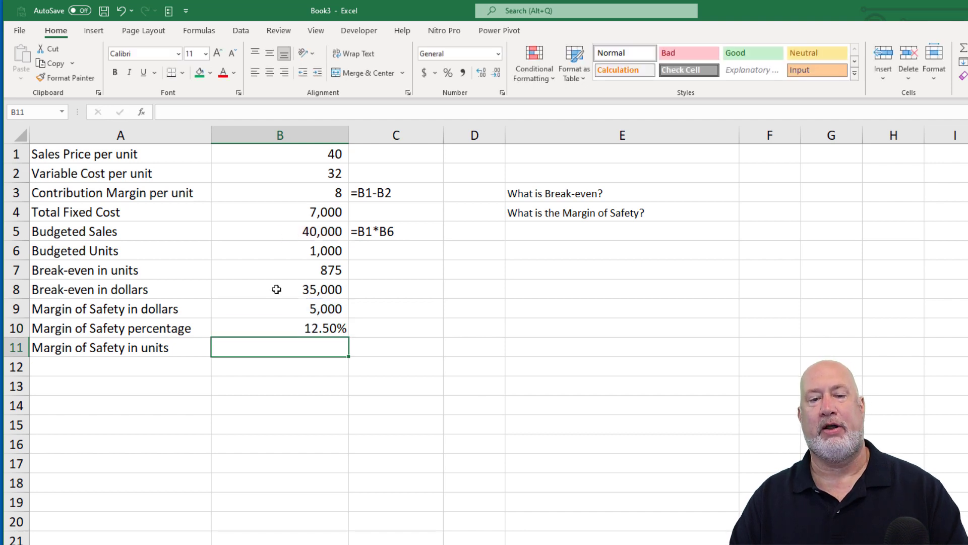
{"action": "left_click", "coordinate": [291, 334]}
- Fill the formula text from C5 down to C10 and clear the #N/A in C6
{"action": "left_click", "coordinate": [432, 237]}
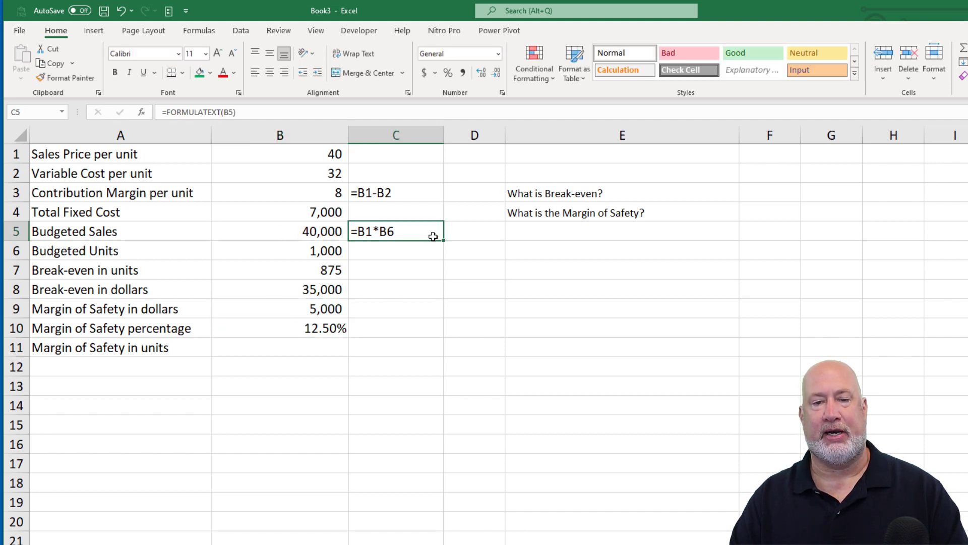
{"action": "left_click_drag", "start_coordinate": [444, 240], "coordinate": [444, 336]}
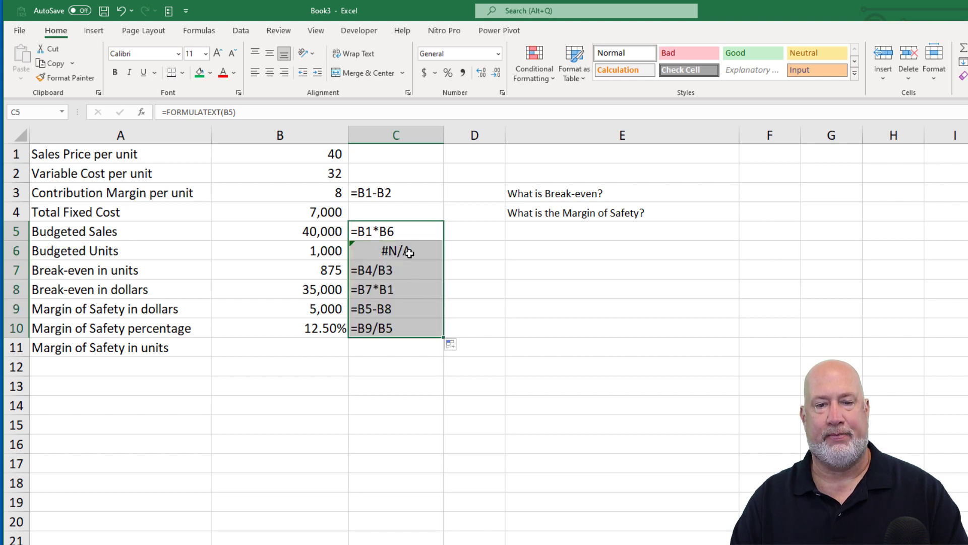
{"action": "left_click", "coordinate": [406, 252]}
{"action": "key", "text": "Delete"}
{"action": "left_click", "coordinate": [391, 329]}
{"action": "left_click", "coordinate": [330, 343]}
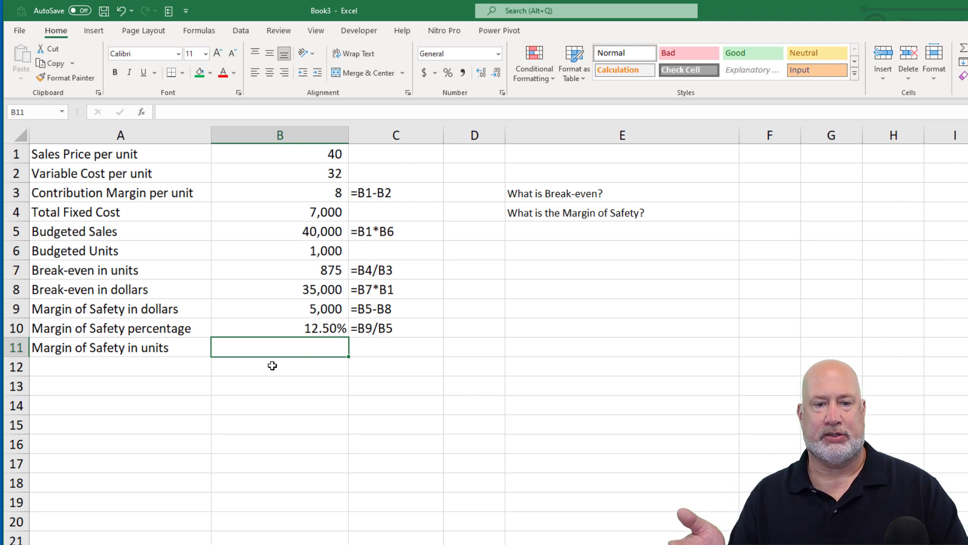
- Enter =B6-B7 in B11 for a margin of safety of 125 units
{"action": "left_click", "coordinate": [284, 311]}
{"action": "left_click", "coordinate": [305, 349]}
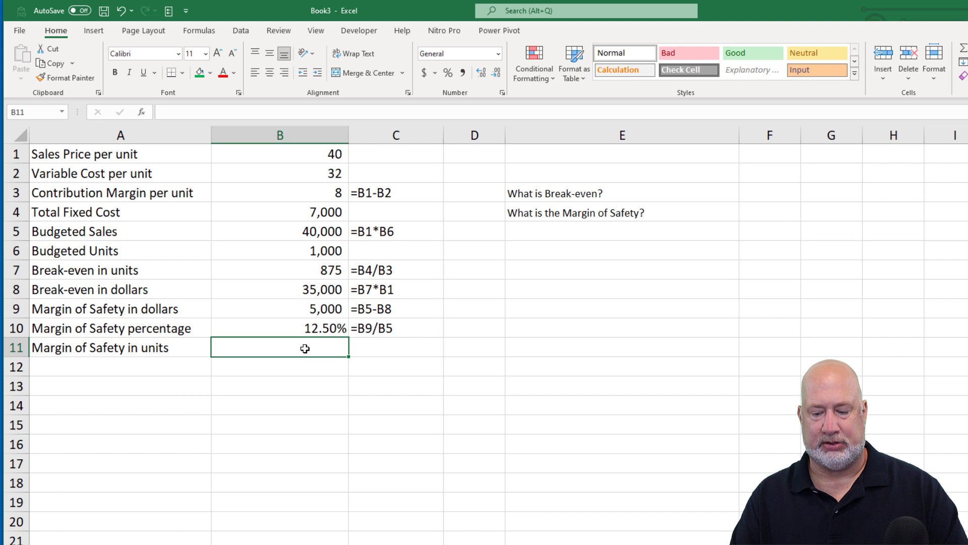
{"action": "type", "text": "="}
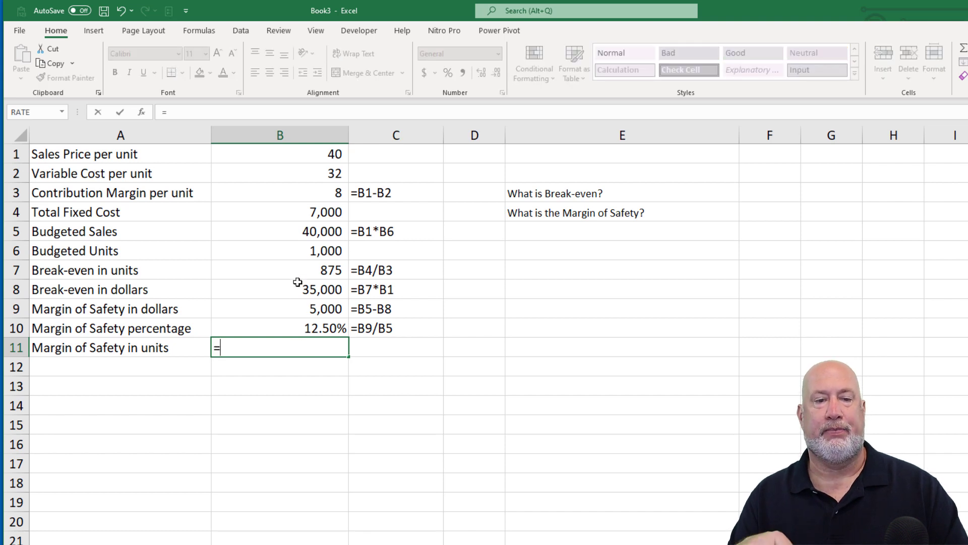
{"action": "left_click", "coordinate": [296, 254]}
{"action": "type", "text": "-"}
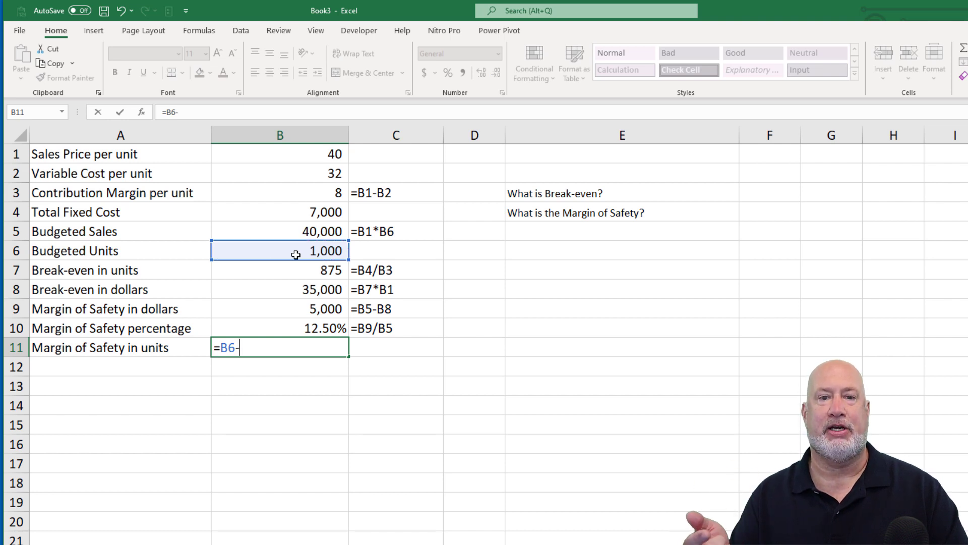
{"action": "left_click", "coordinate": [295, 267]}
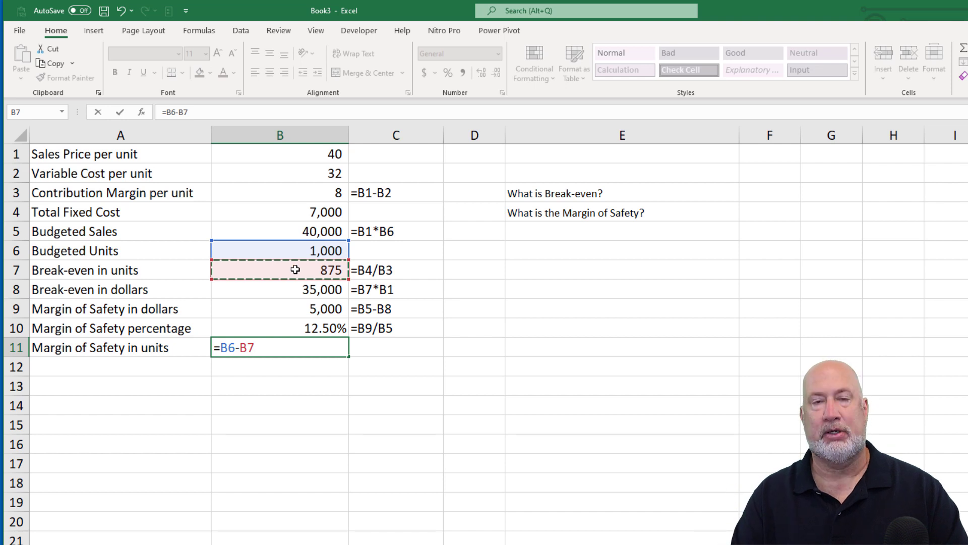
{"action": "key", "text": "Return"}
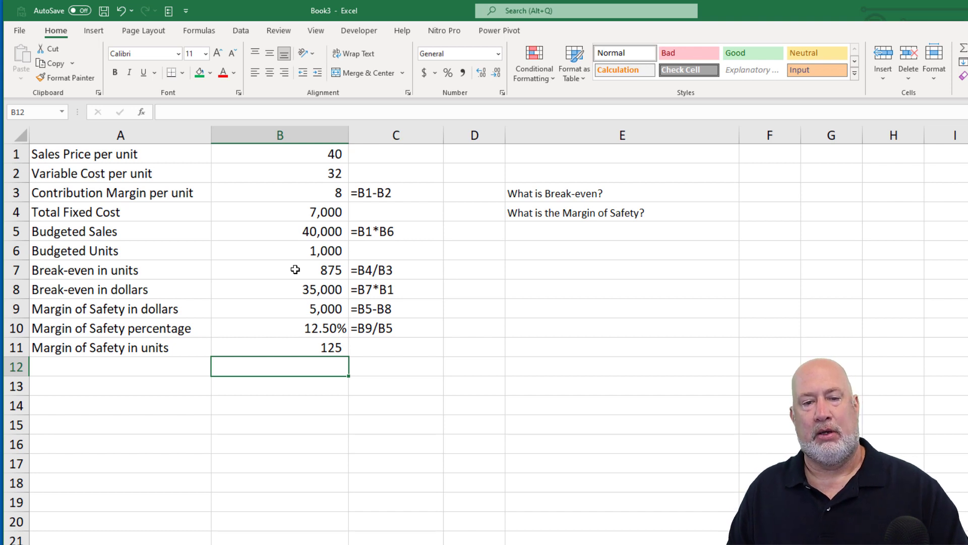
{"action": "left_click", "coordinate": [424, 318]}
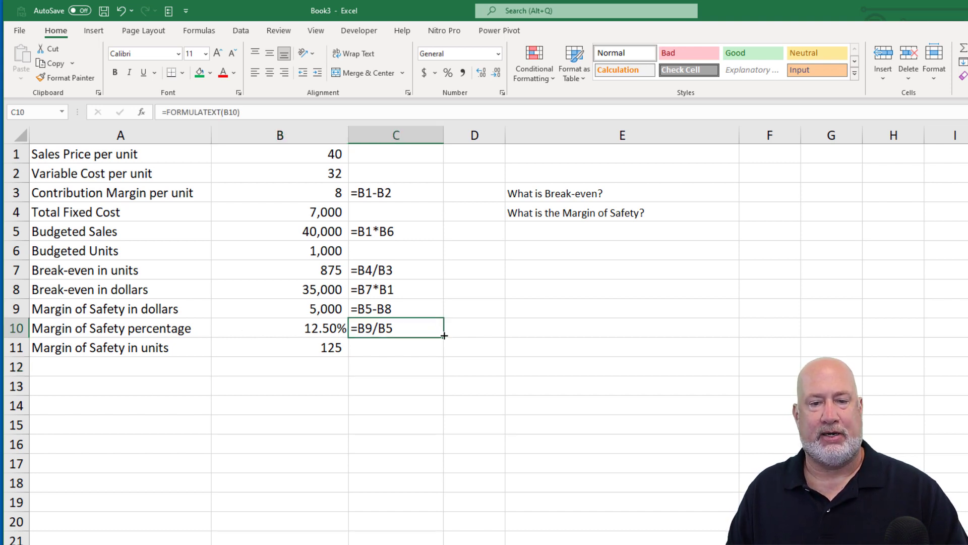
- Extend the formula text to C11 to show =B6-B7, then review the input cells
{"action": "left_click_drag", "start_coordinate": [444, 336], "coordinate": [413, 347]}
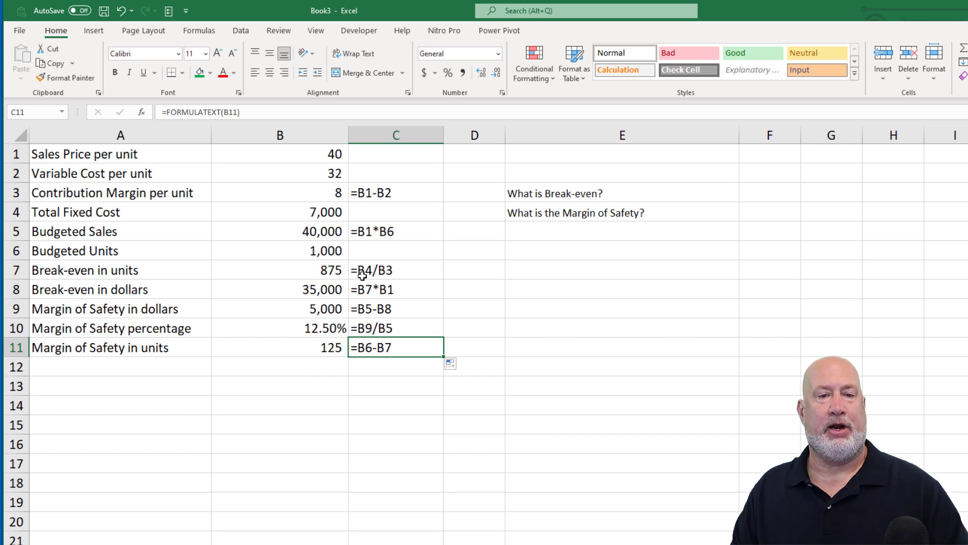
{"action": "left_click", "coordinate": [300, 172]}
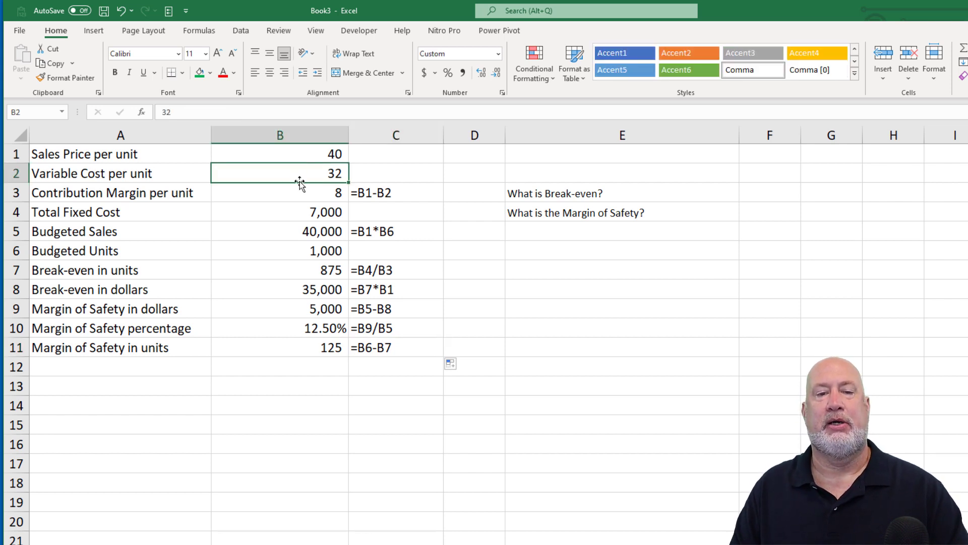
{"action": "left_click", "coordinate": [295, 214]}
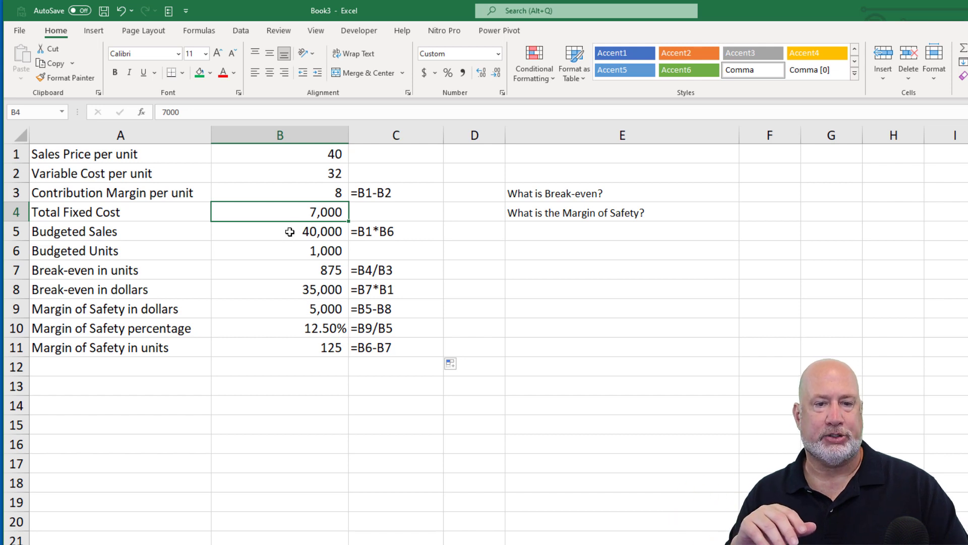
{"action": "left_click", "coordinate": [291, 226]}
- Type 28 into B2 as the new variable cost per unit
{"action": "left_click", "coordinate": [297, 207]}
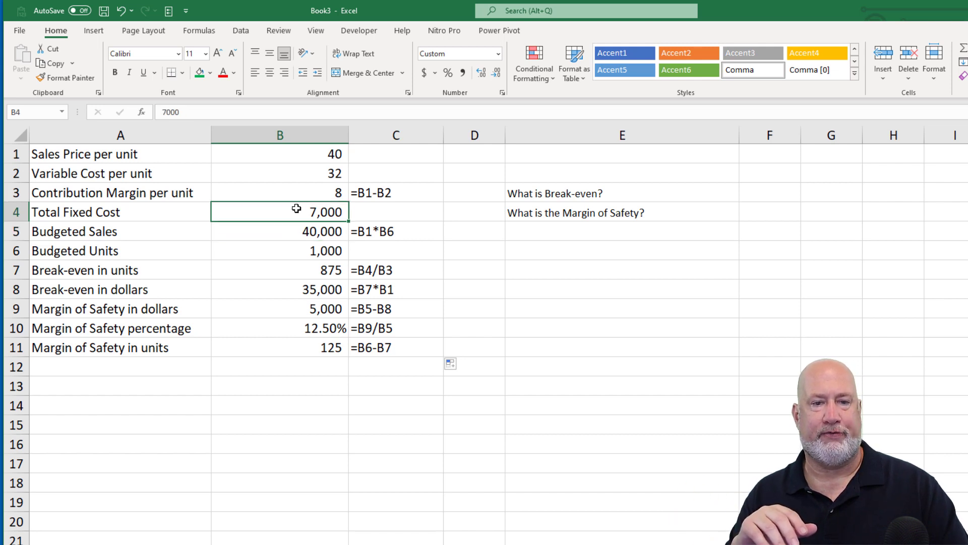
{"action": "left_click", "coordinate": [302, 173]}
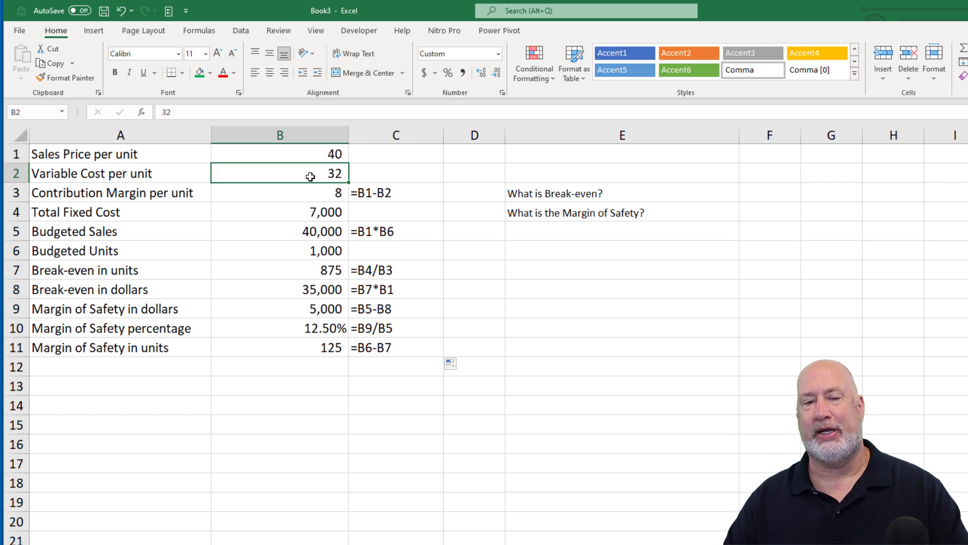
{"action": "type", "text": "28"}
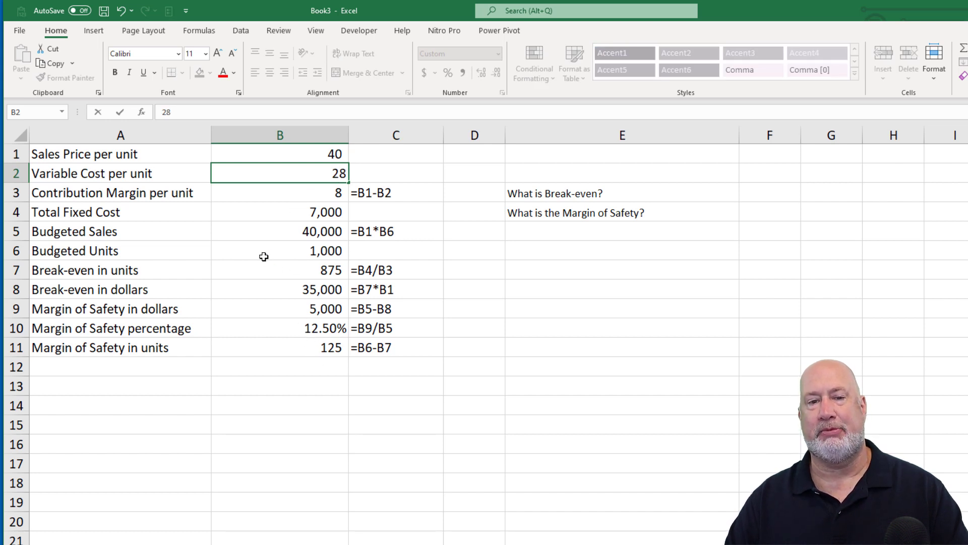
- Commit variable cost 28, verify break-even 583 units and 41.67% margin of safety, then enter 32 in B2
{"action": "key", "text": "Return"}
{"action": "left_click", "coordinate": [288, 175]}
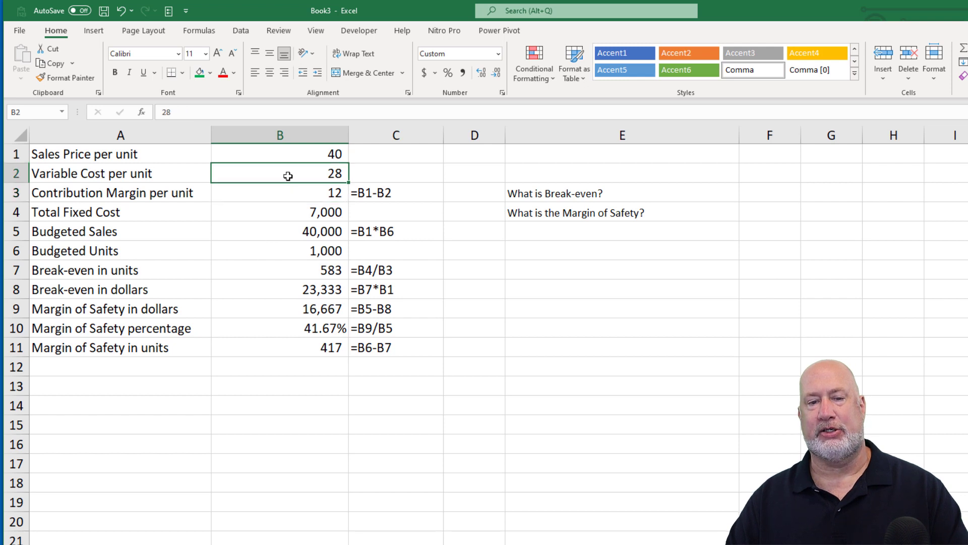
{"action": "left_click", "coordinate": [284, 346]}
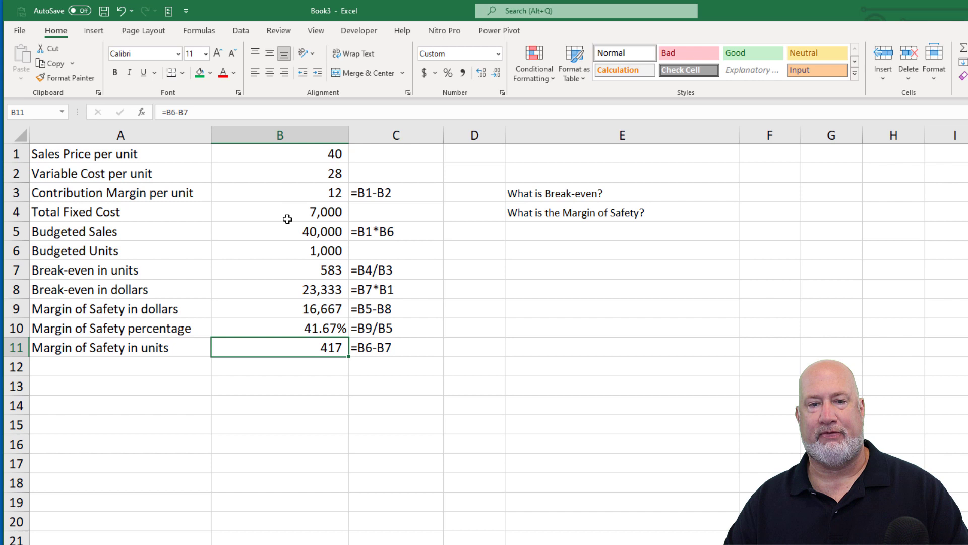
{"action": "left_click", "coordinate": [262, 276]}
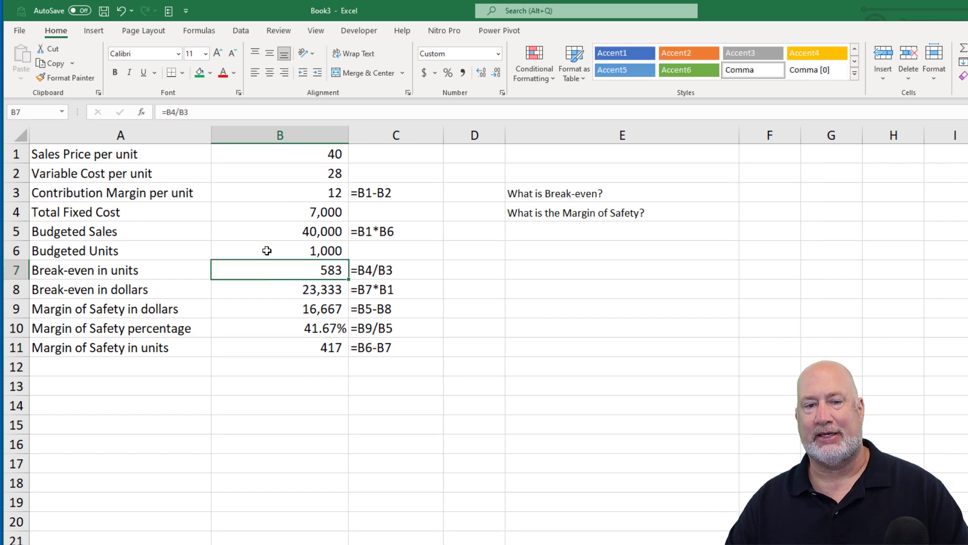
{"action": "left_click", "coordinate": [282, 178]}
{"action": "type", "text": "32"}
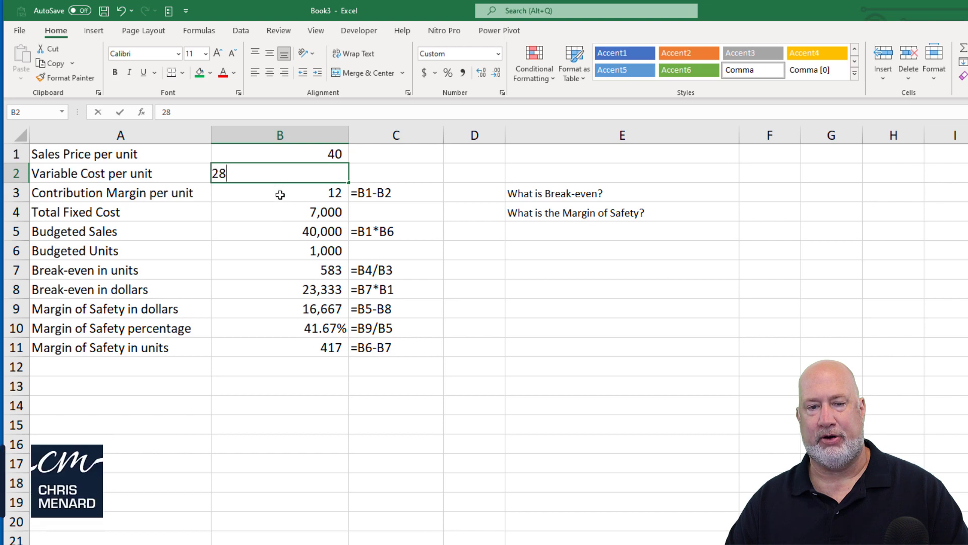